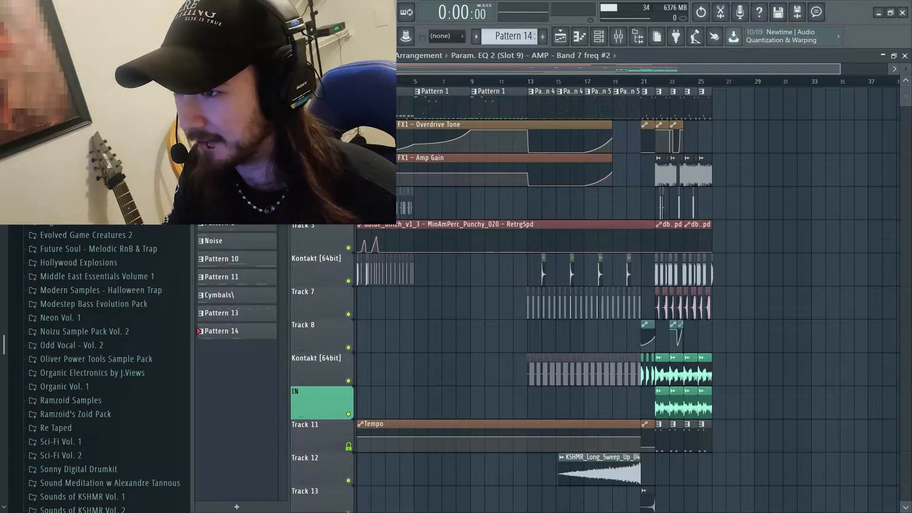
Play the whole arrangement from the start and watch the mixer track levels during playback
{"action": "key", "text": "space"}
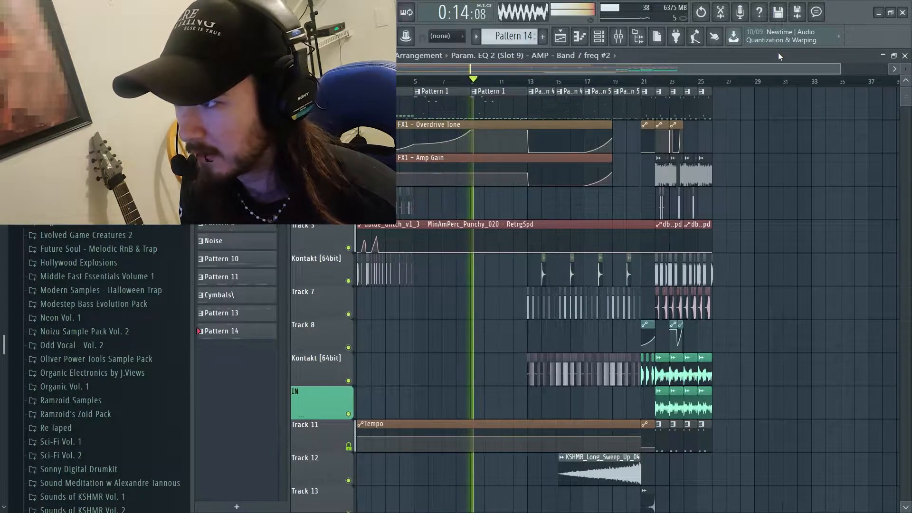
{"action": "key", "text": "F9"}
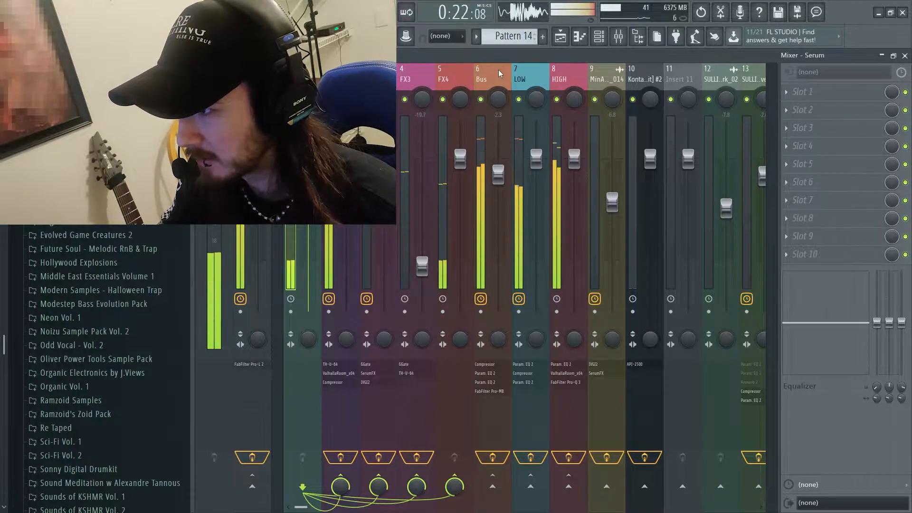
{"action": "scroll", "coordinate": [498, 69], "scroll_direction": "down", "scroll_amount": 3}
{"action": "scroll", "coordinate": [499, 72], "scroll_direction": "up", "scroll_amount": 3}
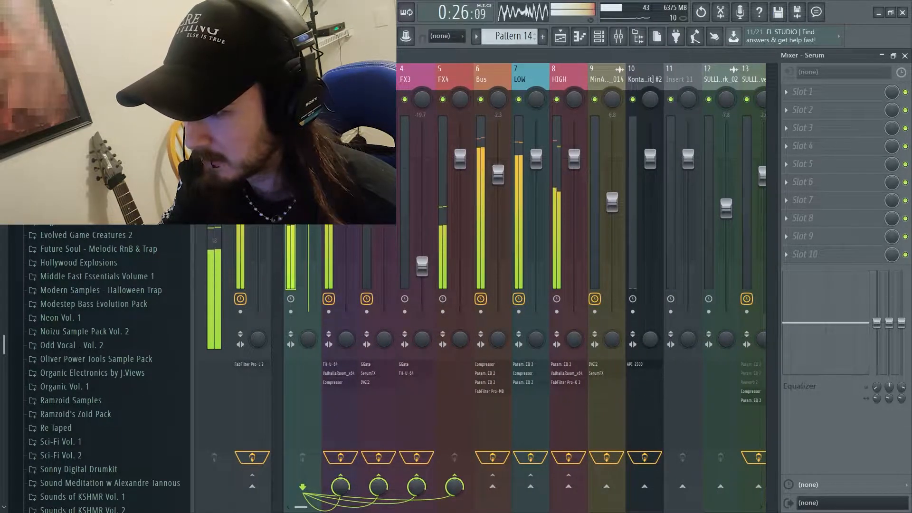
{"action": "left_click", "coordinate": [905, 55]}
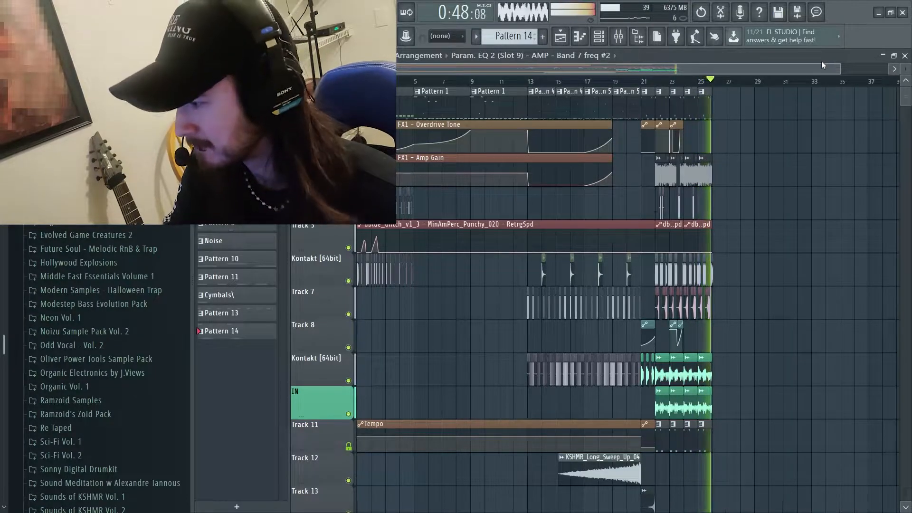
{"action": "key", "text": "space"}
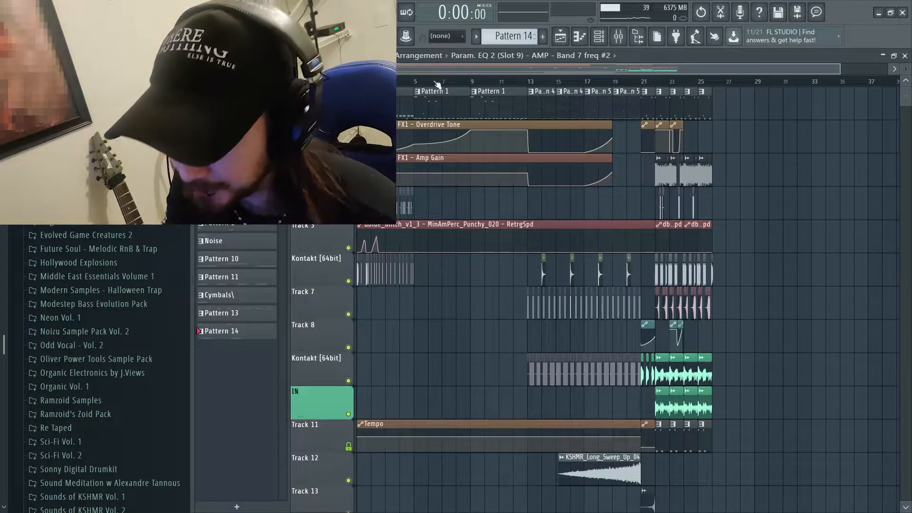
Solo Track 1, which holds the Pattern 6 clip, in the playlist
{"action": "scroll", "coordinate": [398, 84], "scroll_direction": "up", "scroll_amount": 8}
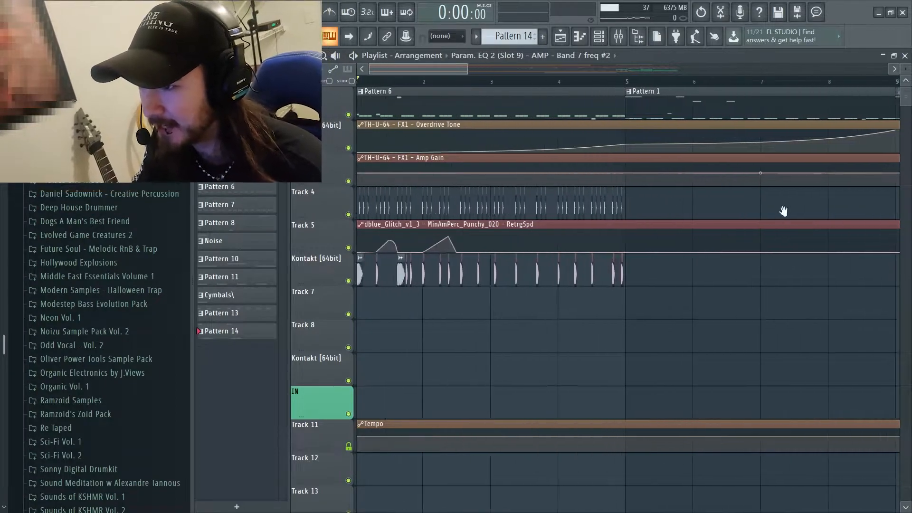
{"action": "right_click", "coordinate": [349, 115]}
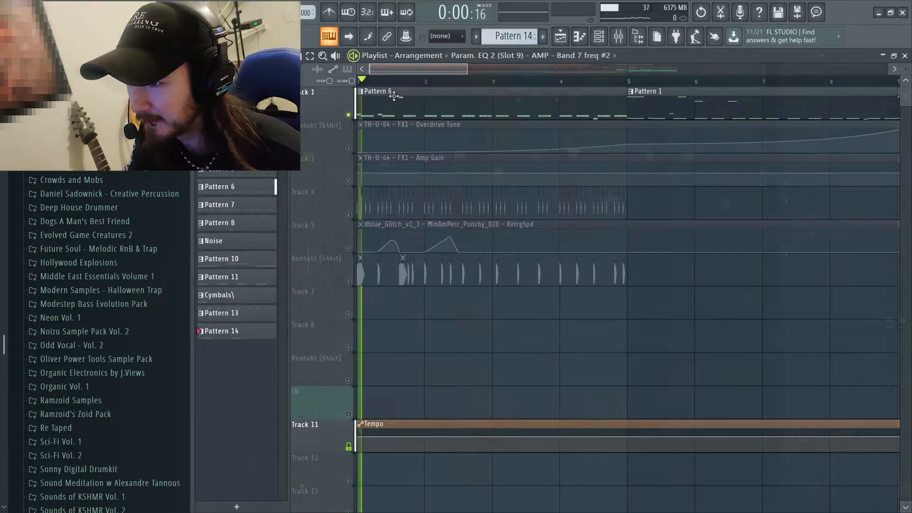
Open the Serum channel and examine its oscillator, LFO 1 and note modulation assignments
{"action": "key", "text": "F9"}
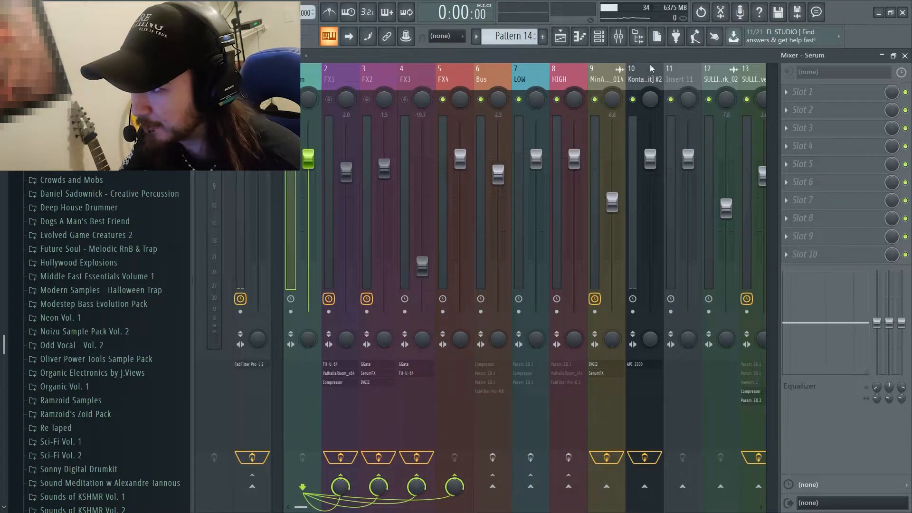
{"action": "key", "text": "F6"}
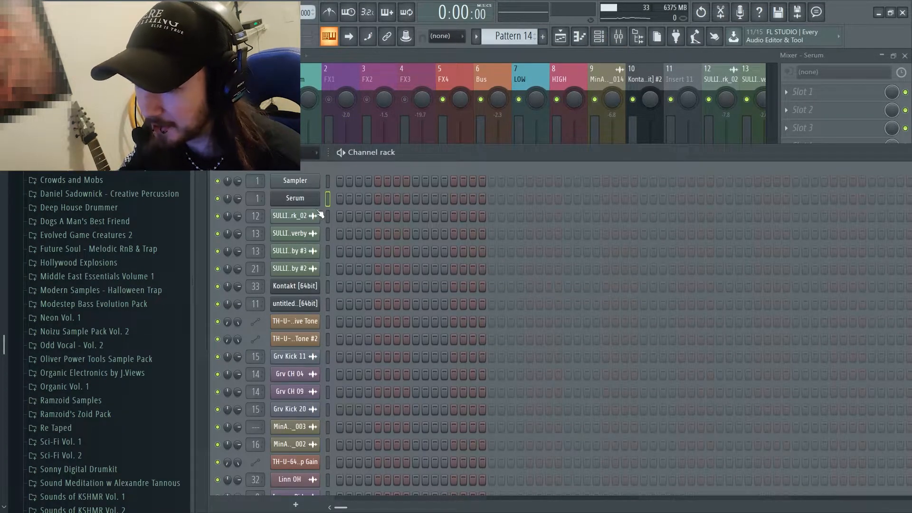
{"action": "left_click", "coordinate": [296, 198]}
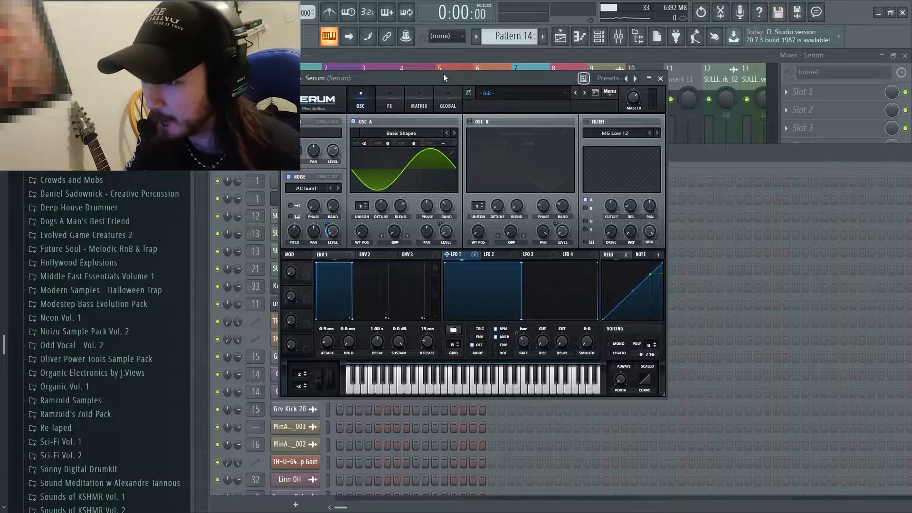
{"action": "left_click_drag", "start_coordinate": [440, 78], "coordinate": [440, 69]}
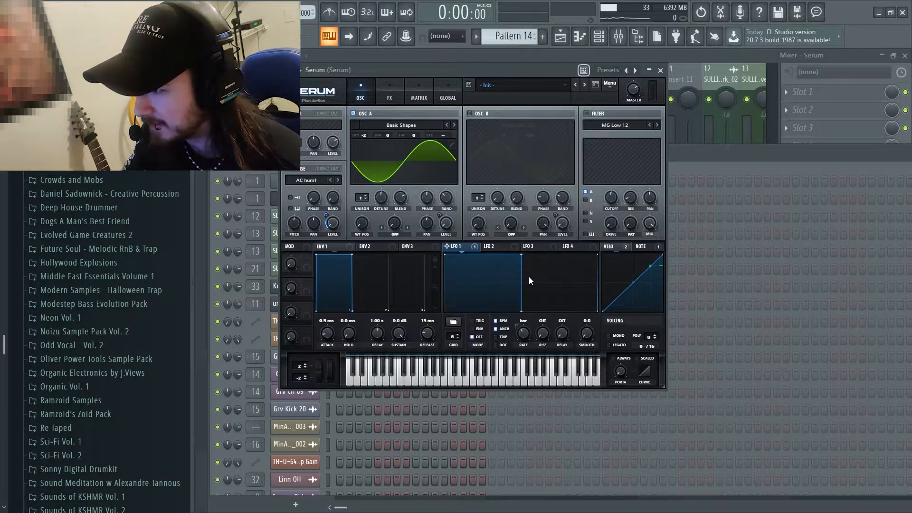
{"action": "left_click", "coordinate": [642, 247]}
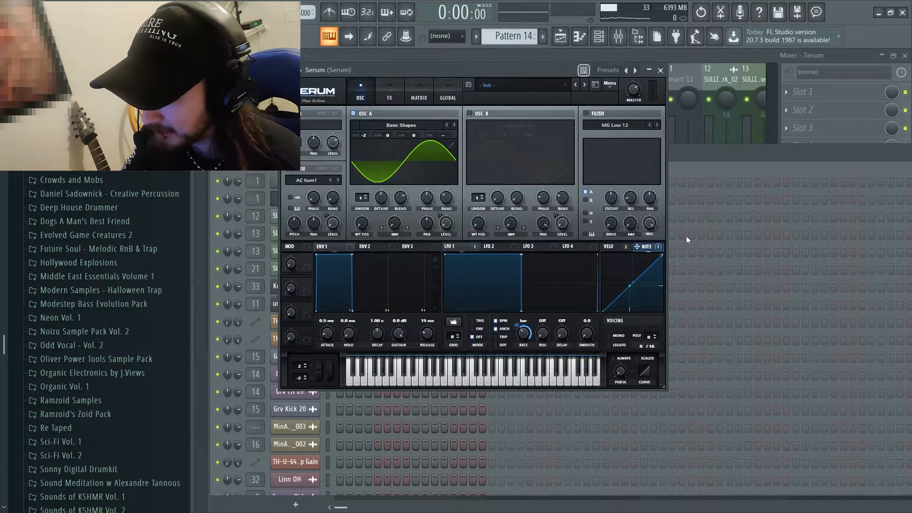
{"action": "mouse_move", "coordinate": [656, 251]}
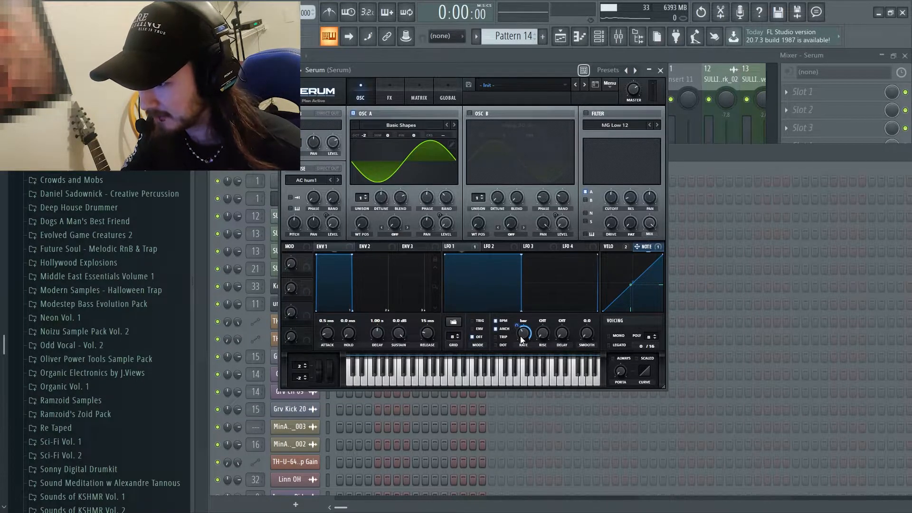
{"action": "mouse_move", "coordinate": [525, 340]}
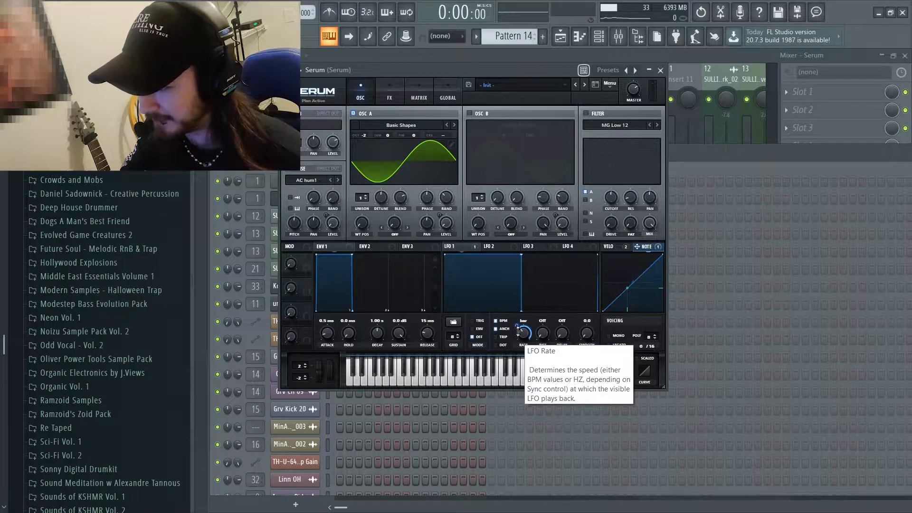
{"action": "left_click", "coordinate": [476, 246]}
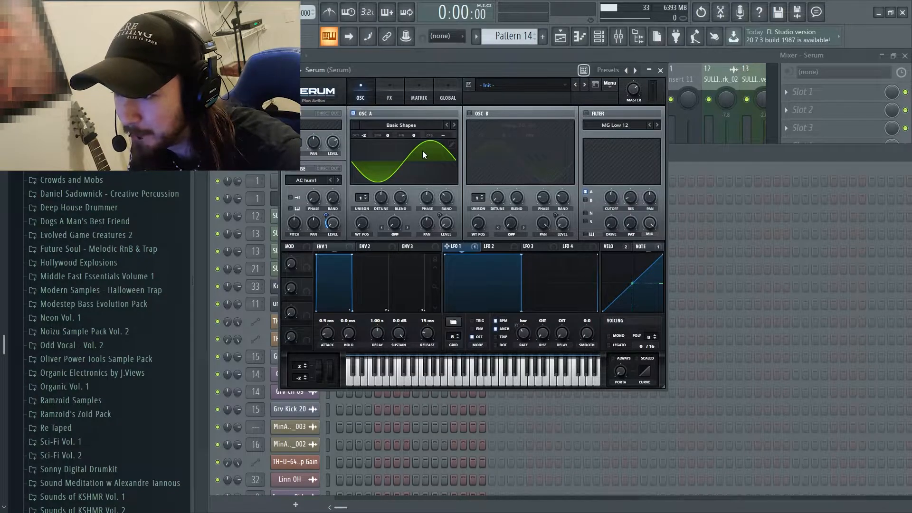
{"action": "left_click", "coordinate": [661, 70]}
{"action": "left_click", "coordinate": [534, 55]}
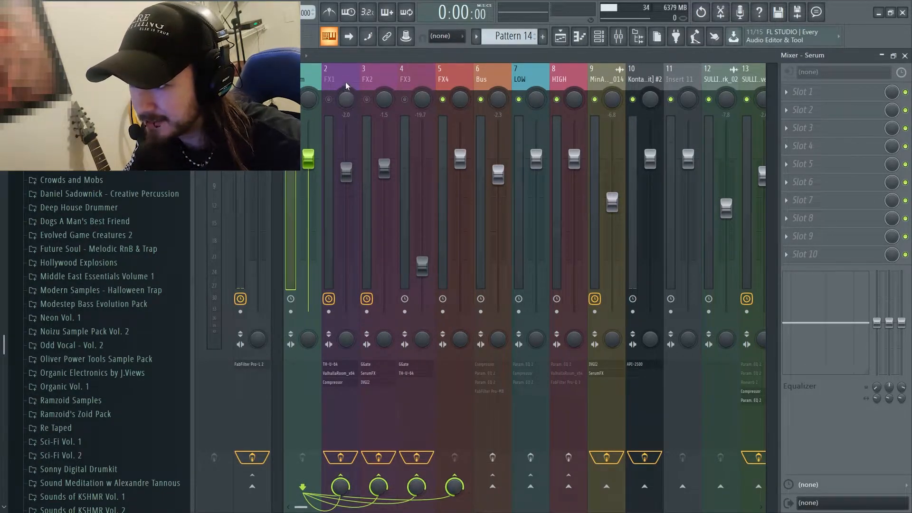
Step through the mixer tracks following Serum and examine the Bus track's effects and routing to LOW and HIGH
{"action": "key", "text": "Right"}
{"action": "key", "text": "Right"}
{"action": "key", "text": "Right"}
{"action": "key", "text": "Right"}
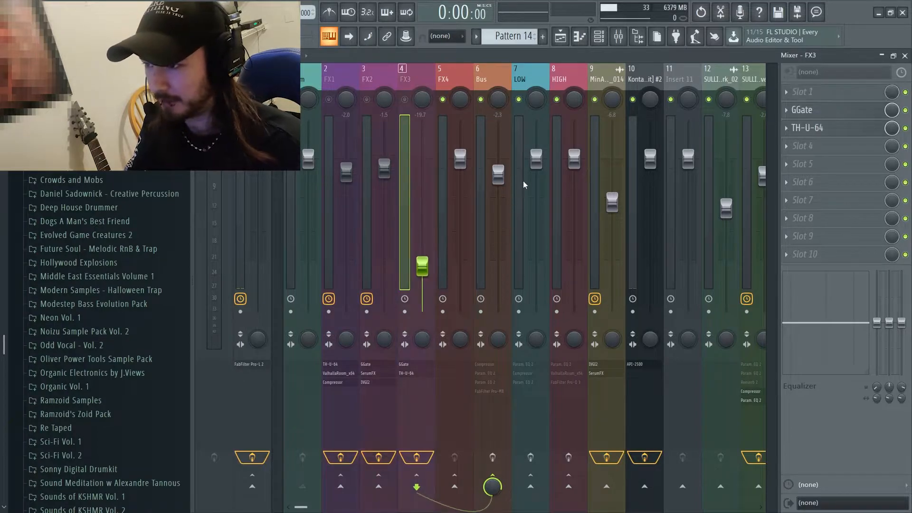
{"action": "left_click", "coordinate": [496, 75]}
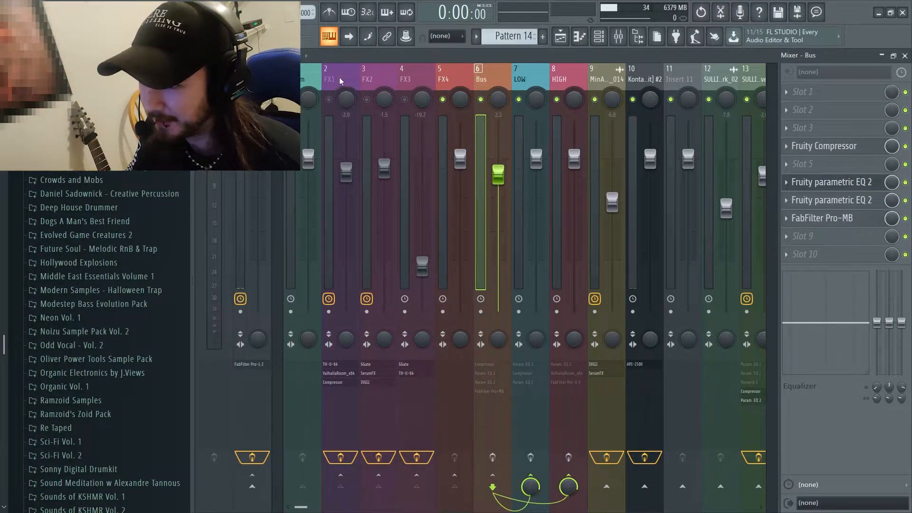
Examine the effect chains of mixer tracks FX1 to FX4 and how each one routes to the Bus
{"action": "left_click", "coordinate": [319, 81]}
{"action": "key", "text": "Right"}
{"action": "key", "text": "Right"}
{"action": "key", "text": "Right"}
{"action": "key", "text": "Right"}
{"action": "left_click", "coordinate": [329, 79]}
{"action": "left_click", "coordinate": [306, 75]}
{"action": "key", "text": "Right"}
{"action": "key", "text": "Right"}
{"action": "key", "text": "Right"}
{"action": "key", "text": "Right"}
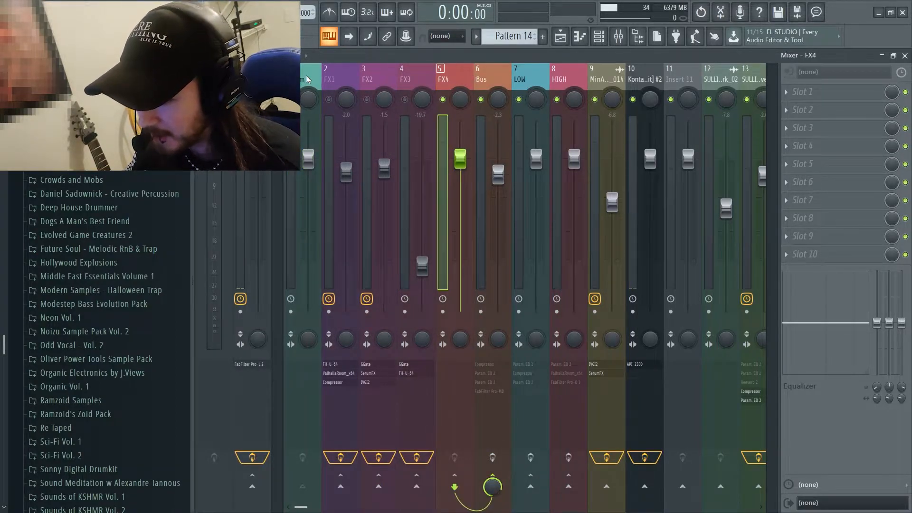
{"action": "left_click", "coordinate": [307, 75]}
{"action": "key", "text": "Right"}
{"action": "key", "text": "Right"}
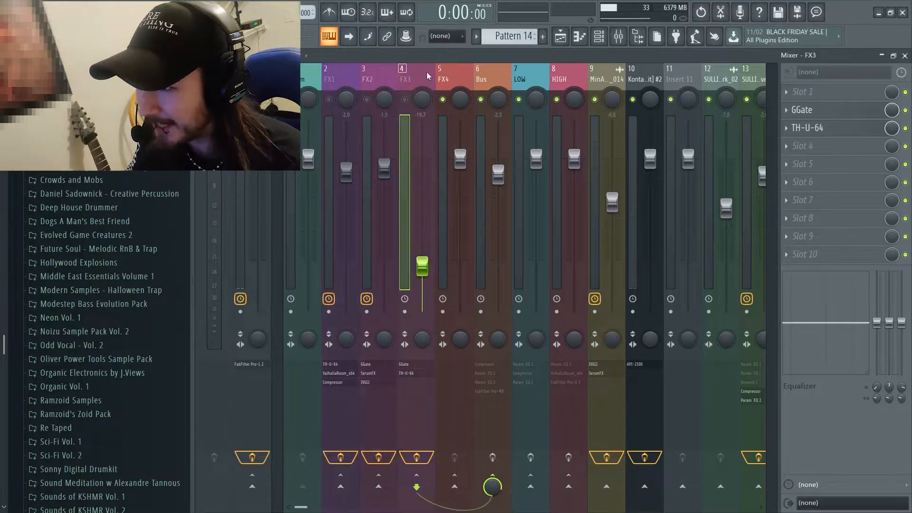
{"action": "left_click", "coordinate": [428, 76]}
{"action": "key", "text": "Right"}
{"action": "left_click", "coordinate": [332, 79]}
{"action": "left_click", "coordinate": [380, 80]}
{"action": "key", "text": "Right"}
{"action": "left_click", "coordinate": [368, 73]}
{"action": "left_click", "coordinate": [329, 73]}
{"action": "left_click", "coordinate": [306, 75]}
Mute FX4 and unmute FX1 in the mixer, and audition the FX1 layer alone
{"action": "left_click", "coordinate": [324, 80]}
{"action": "left_click", "coordinate": [443, 99]}
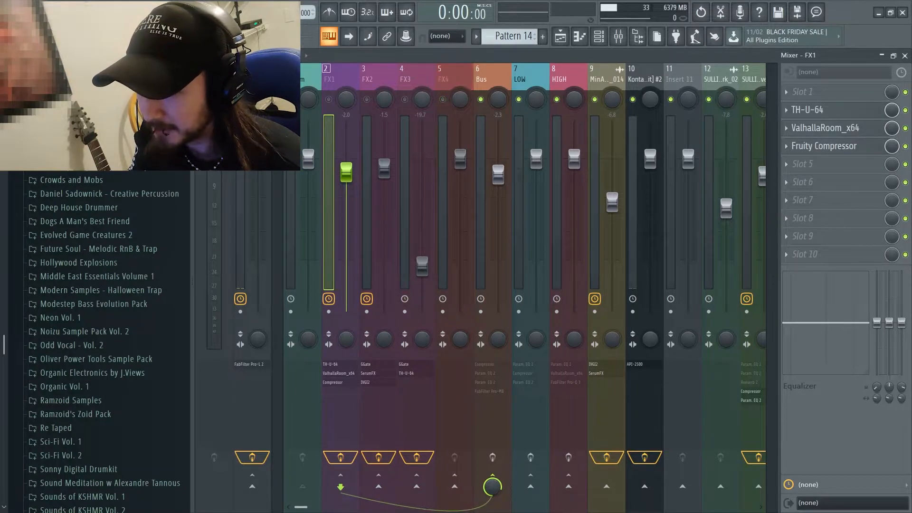
{"action": "left_click", "coordinate": [329, 99]}
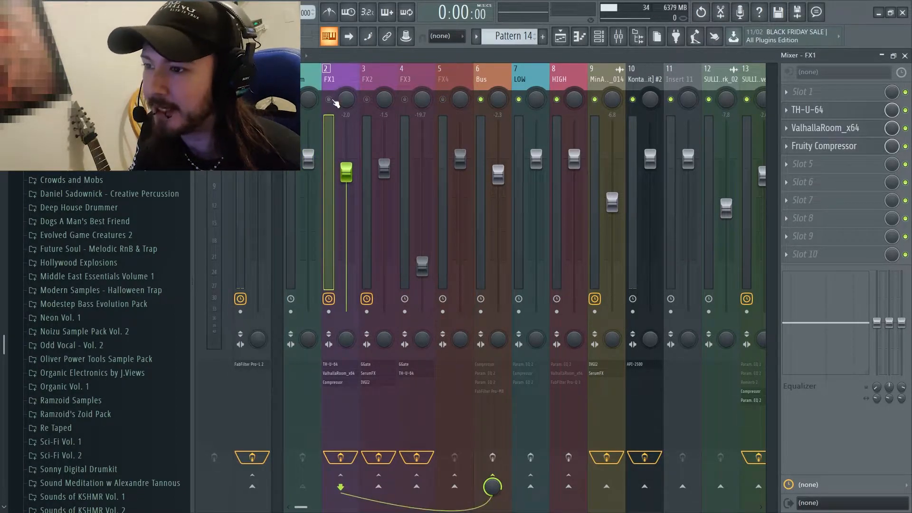
{"action": "key", "text": "space"}
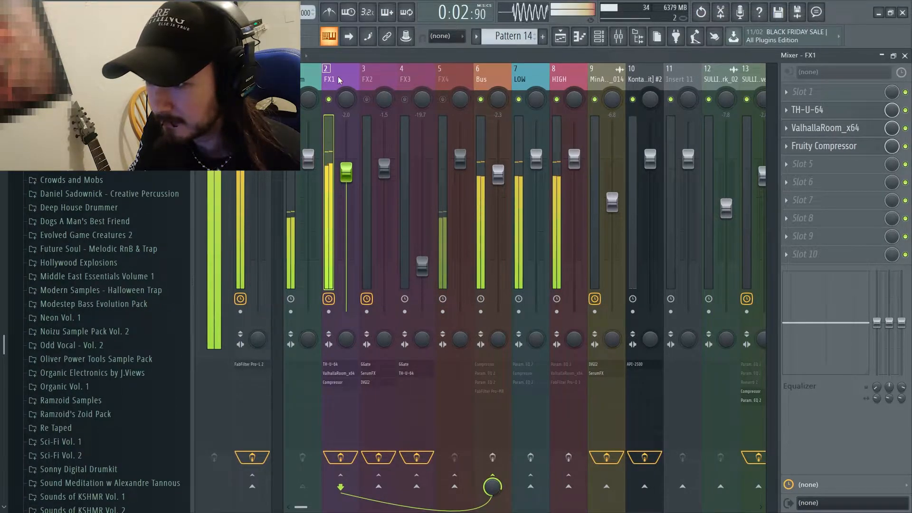
{"action": "key", "text": "space"}
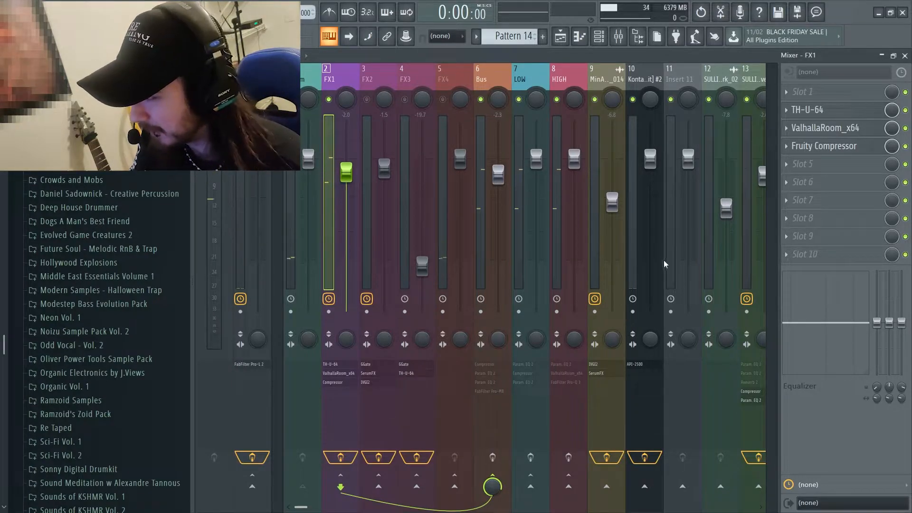
Open TH-U on FX1 and examine the VCA Comp settings at the start of its rig
{"action": "left_click", "coordinate": [836, 114]}
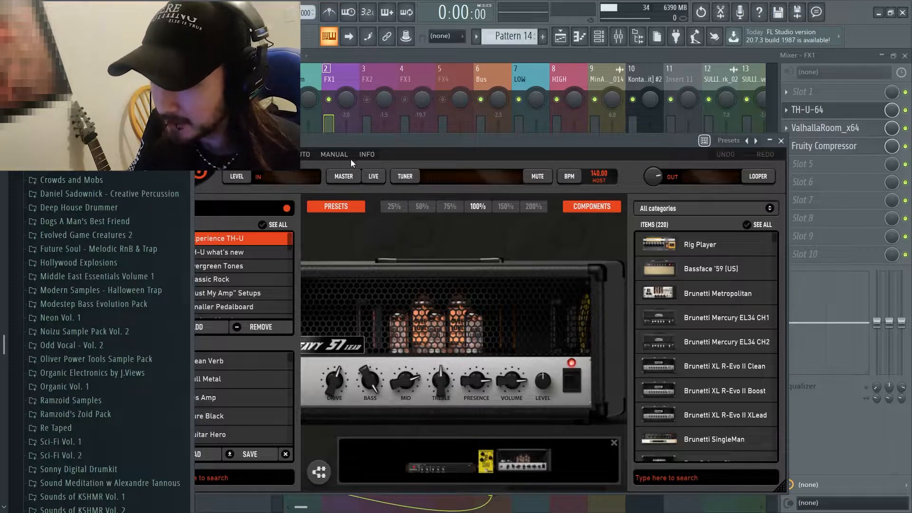
{"action": "left_click_drag", "start_coordinate": [324, 138], "coordinate": [322, 68]}
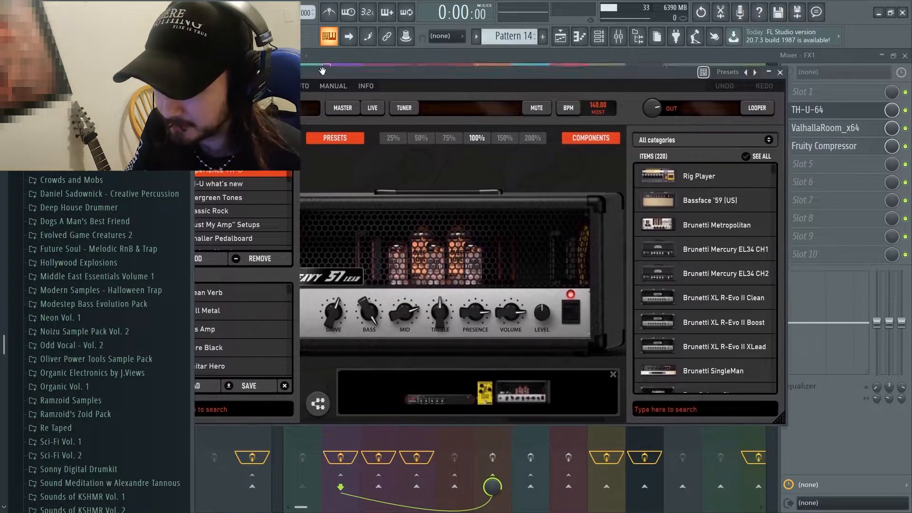
{"action": "left_click_drag", "start_coordinate": [444, 169], "coordinate": [602, 169]}
{"action": "left_click_drag", "start_coordinate": [338, 165], "coordinate": [520, 153]}
{"action": "left_click_drag", "start_coordinate": [346, 147], "coordinate": [507, 143]}
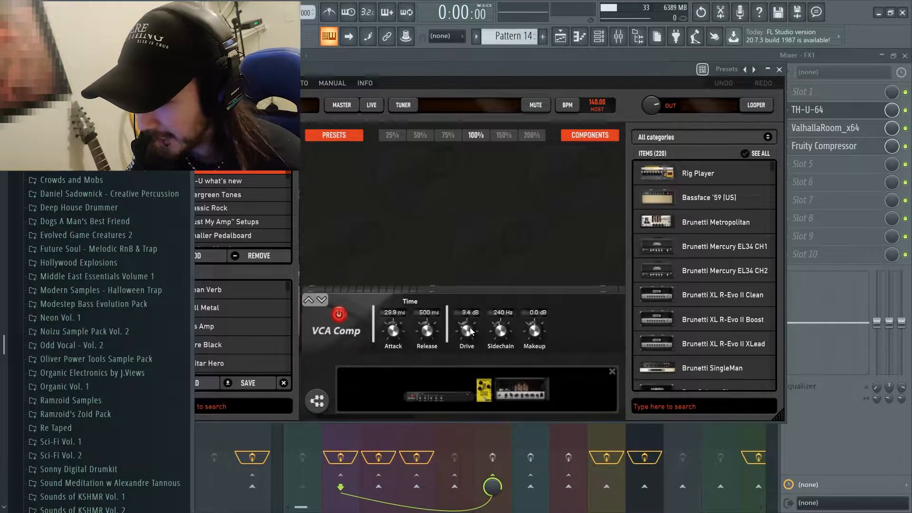
Examine the Taxi Drive pedal and Heavy 51 Lead amp settings in the TH-U rig
{"action": "left_click_drag", "start_coordinate": [527, 220], "coordinate": [314, 169]}
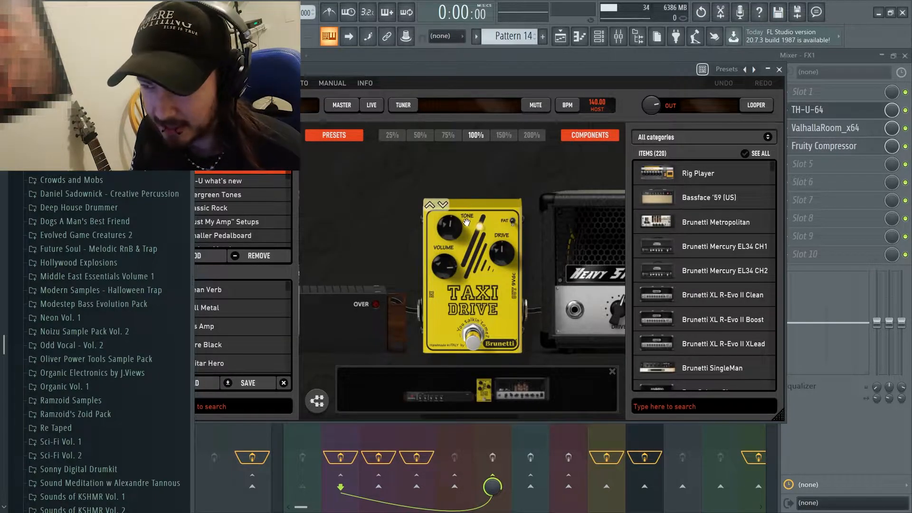
{"action": "left_click_drag", "start_coordinate": [491, 157], "coordinate": [469, 160]}
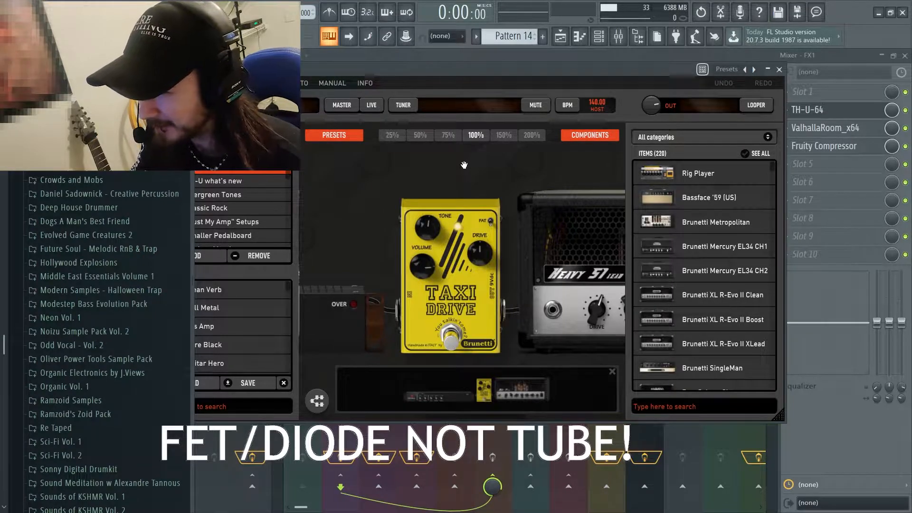
{"action": "left_click_drag", "start_coordinate": [520, 155], "coordinate": [378, 143]}
{"action": "left_click_drag", "start_coordinate": [457, 154], "coordinate": [416, 148]}
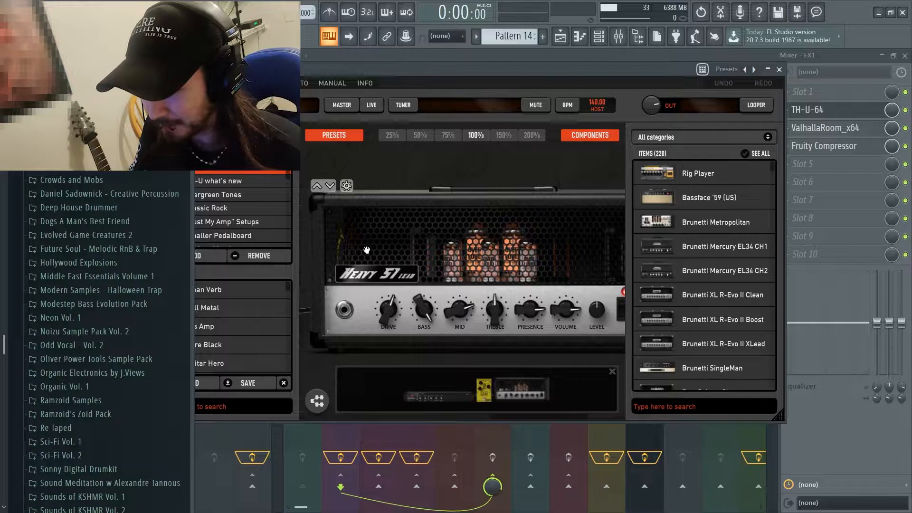
{"action": "left_click_drag", "start_coordinate": [505, 161], "coordinate": [513, 151]}
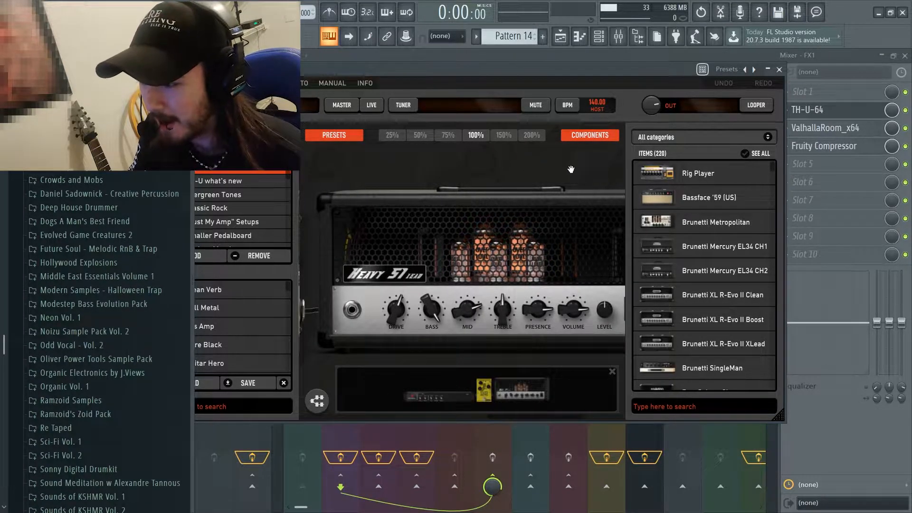
{"action": "left_click_drag", "start_coordinate": [598, 152], "coordinate": [463, 152]}
{"action": "left_click_drag", "start_coordinate": [331, 162], "coordinate": [431, 161]}
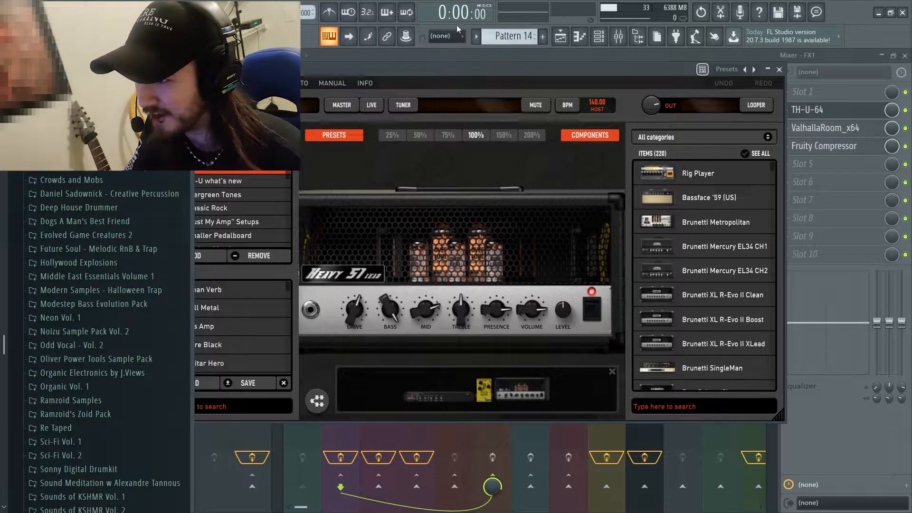
Bypass ValhallaRoom and Fruity Compressor on FX1, and audition the layer with only TH-U active
{"action": "left_click", "coordinate": [906, 128]}
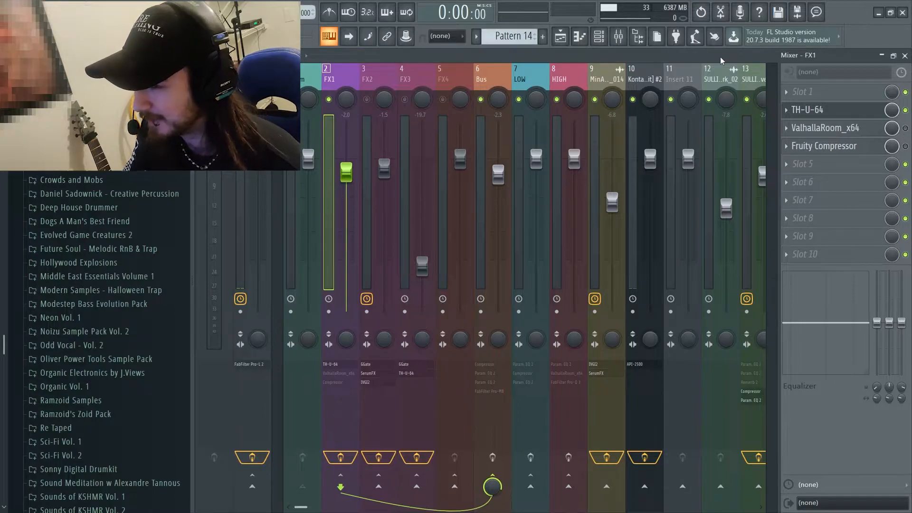
{"action": "key", "text": "space"}
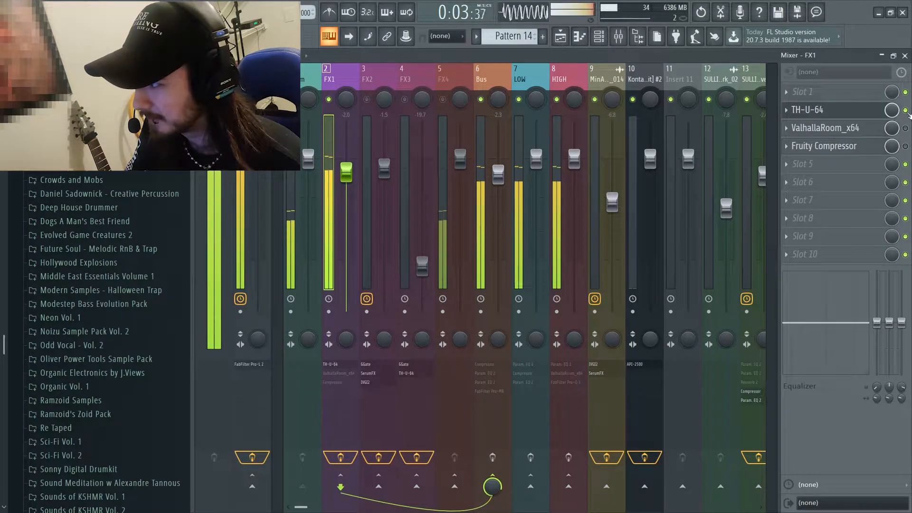
{"action": "key", "text": "space"}
Bypass the Heavy 51 Lead amp, Taxi Drive pedal and VCA Comp in FX1's TH-U rig, and audition the unprocessed signal
{"action": "left_click", "coordinate": [868, 112]}
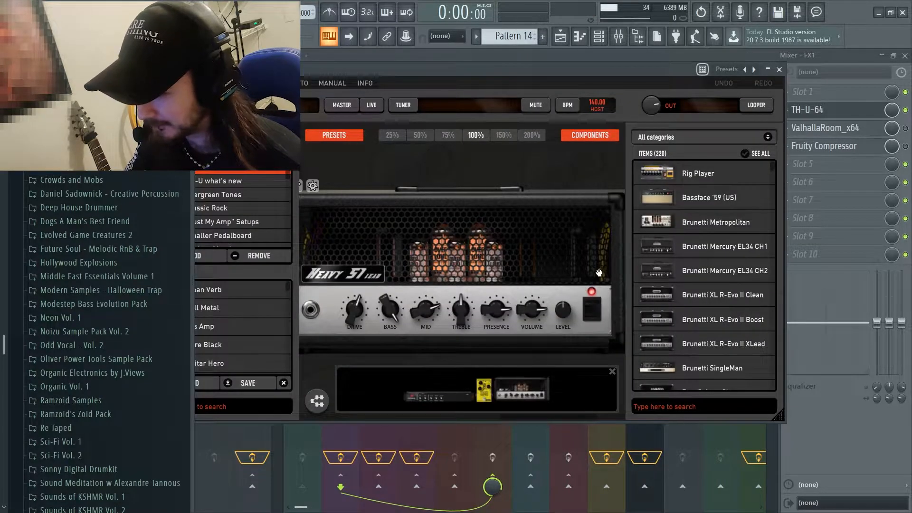
{"action": "left_click_drag", "start_coordinate": [357, 156], "coordinate": [632, 302]}
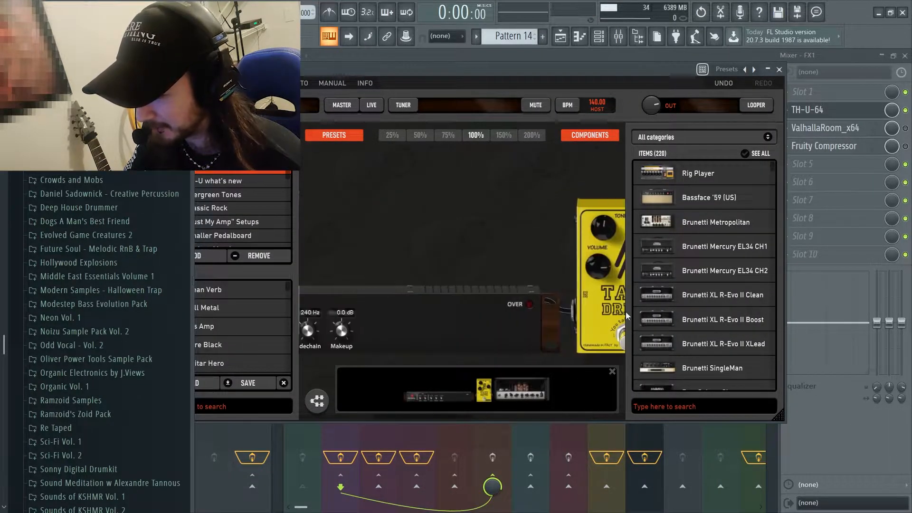
{"action": "left_click", "coordinate": [403, 312]}
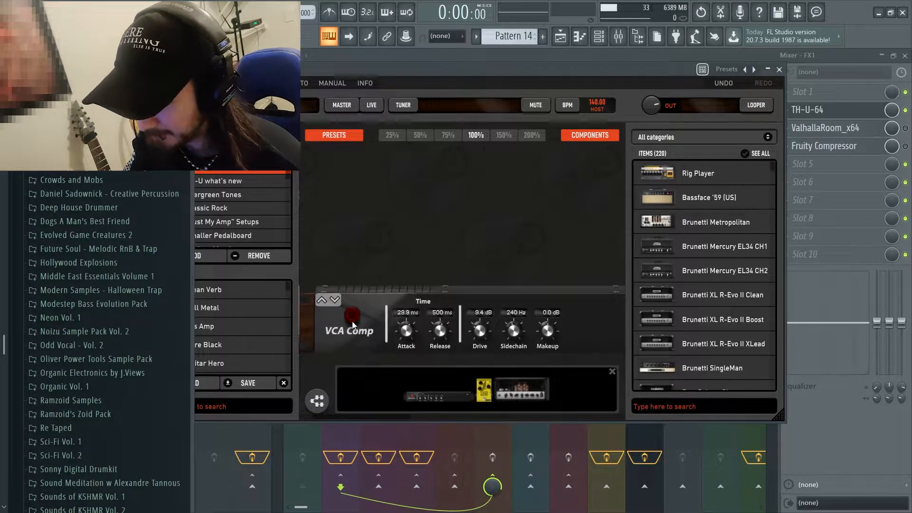
{"action": "left_click", "coordinate": [422, 198]}
{"action": "left_click", "coordinate": [547, 166]}
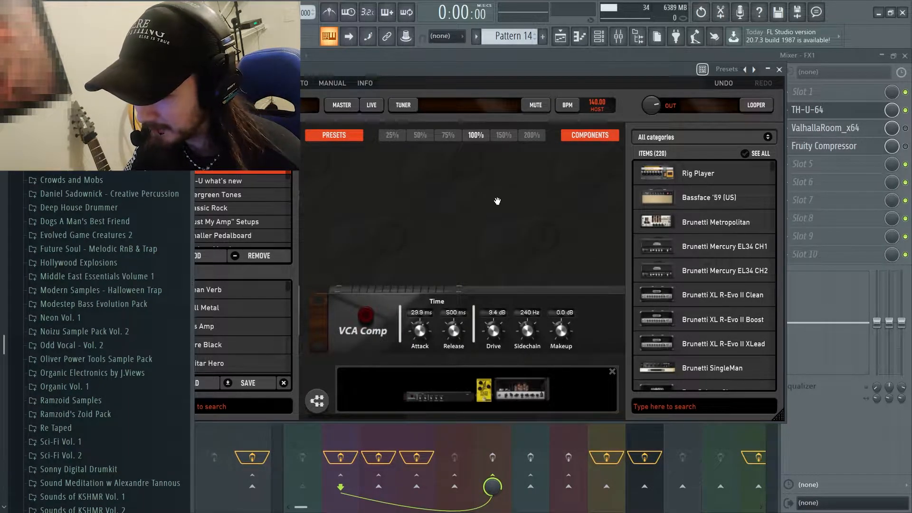
{"action": "key", "text": "space"}
{"action": "key", "text": "space"}
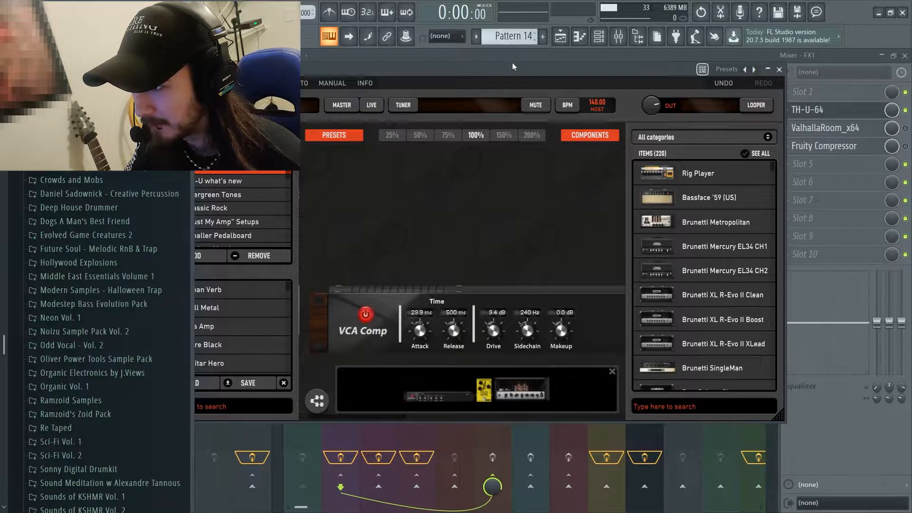
Re-enable the VCA Comp and the Taxi Drive pedal in the TH-U rig, auditioning the sound after each one
{"action": "key", "text": "space"}
{"action": "left_click_drag", "start_coordinate": [534, 198], "coordinate": [289, 204]}
{"action": "key", "text": "space"}
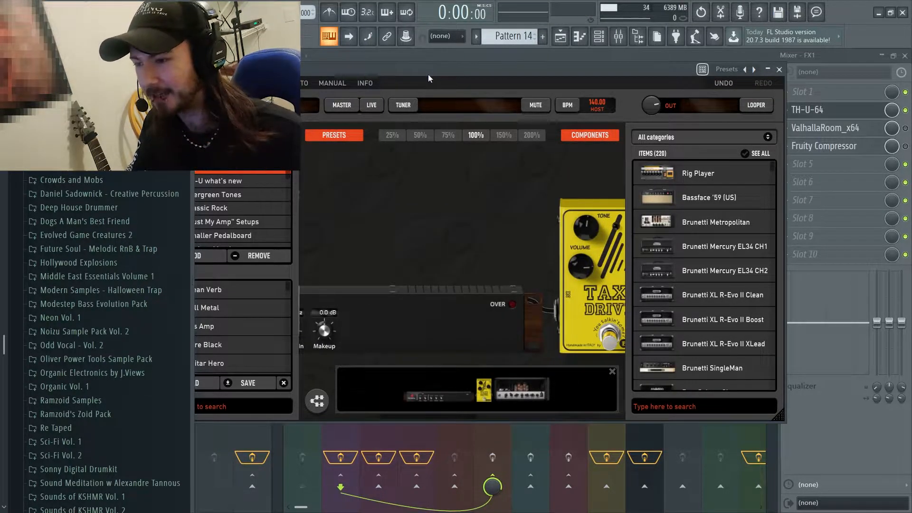
{"action": "left_click_drag", "start_coordinate": [556, 188], "coordinate": [432, 179]}
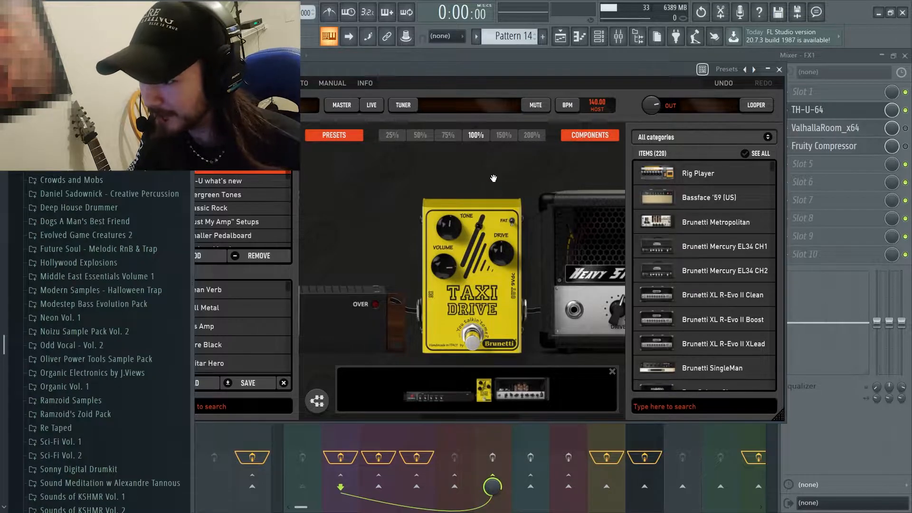
{"action": "left_click_drag", "start_coordinate": [494, 178], "coordinate": [420, 179]}
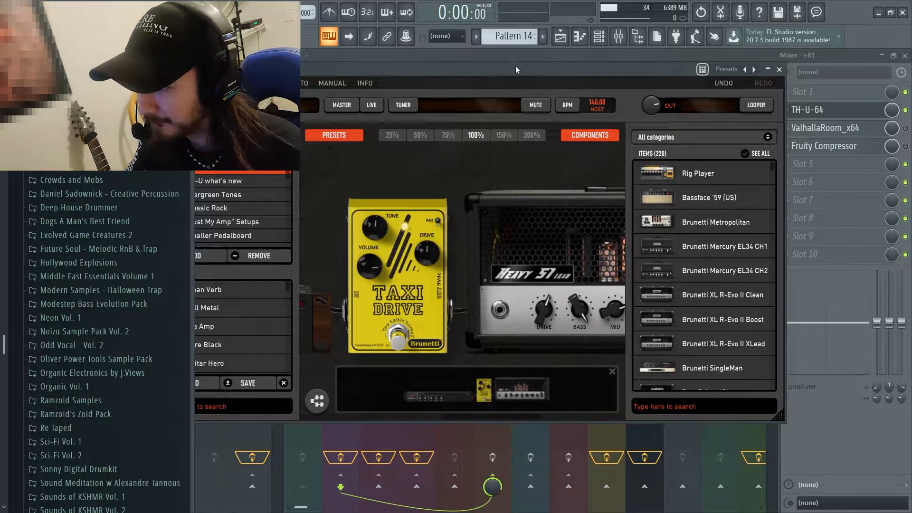
{"action": "key", "text": "space"}
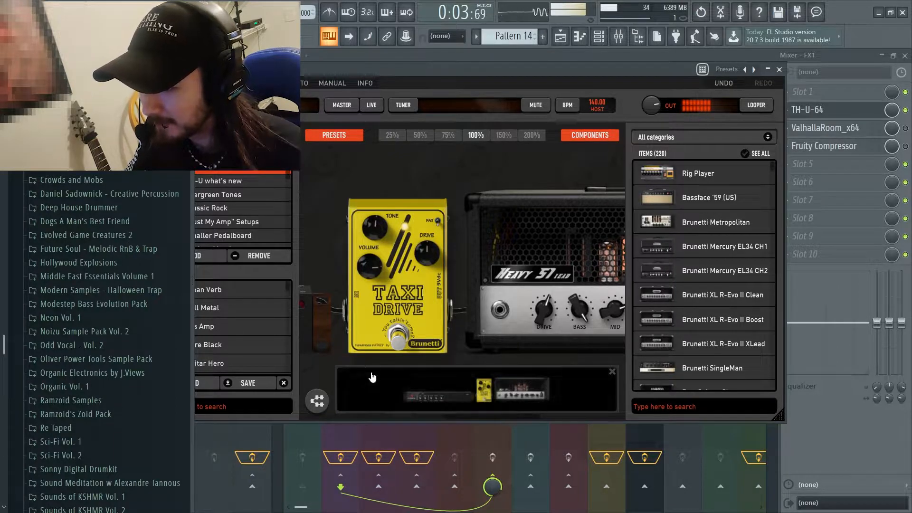
Re-enable the Heavy 51 Lead amp during playback, audition the complete TH-U rig, and return to the mixer
{"action": "left_click_drag", "start_coordinate": [566, 180], "coordinate": [377, 176]}
{"action": "left_click", "coordinate": [594, 310]}
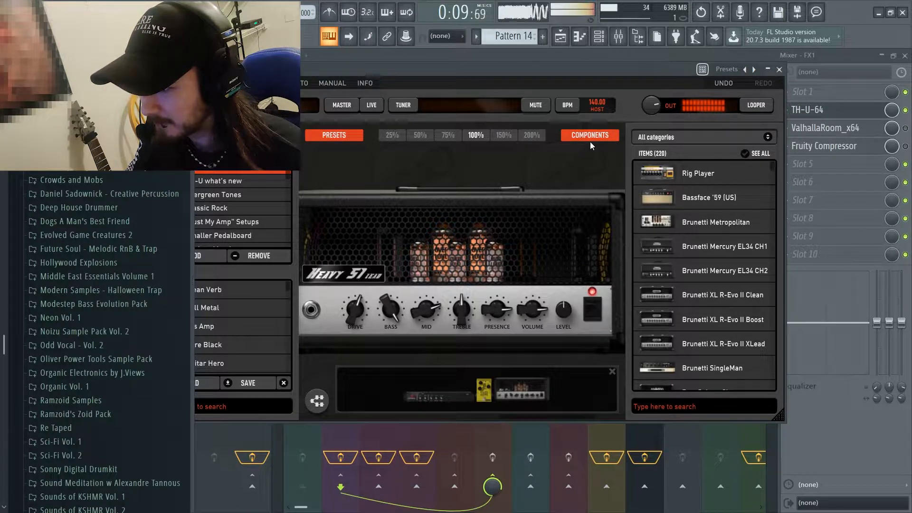
{"action": "key", "text": "space"}
{"action": "left_click", "coordinate": [635, 52]}
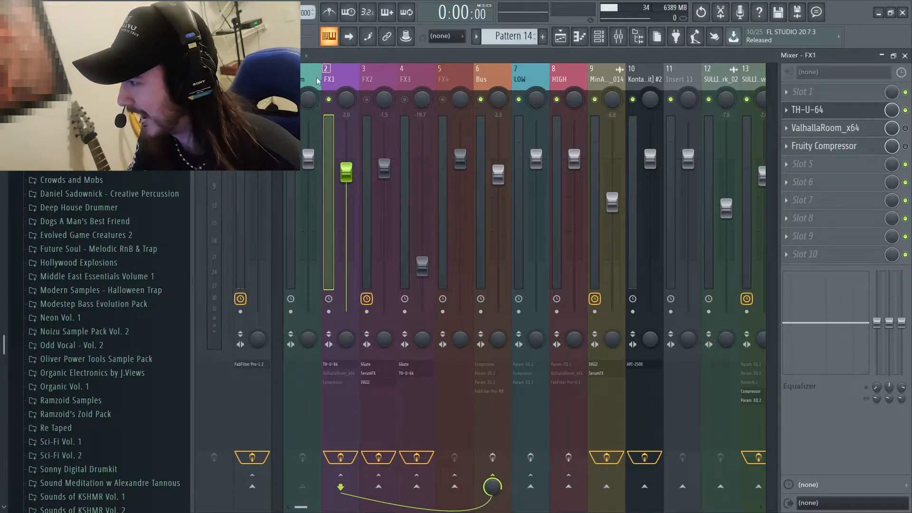
Examine the main, Early and Late reverb settings of ValhallaRoom on FX1
{"action": "left_click", "coordinate": [824, 135]}
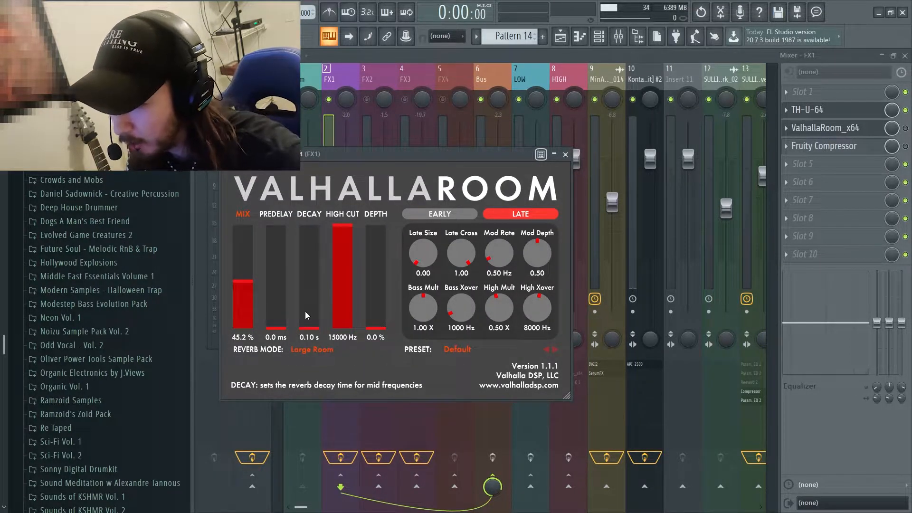
{"action": "left_click", "coordinate": [449, 213]}
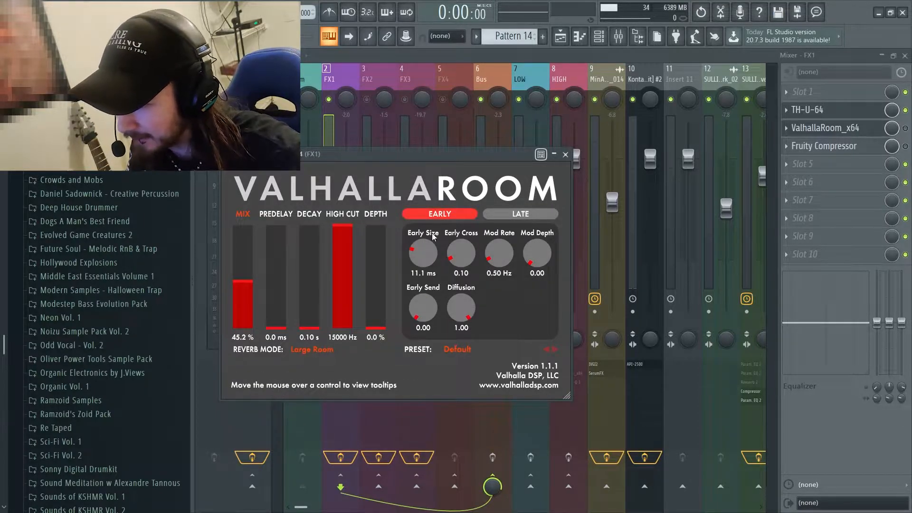
{"action": "left_click", "coordinate": [505, 215]}
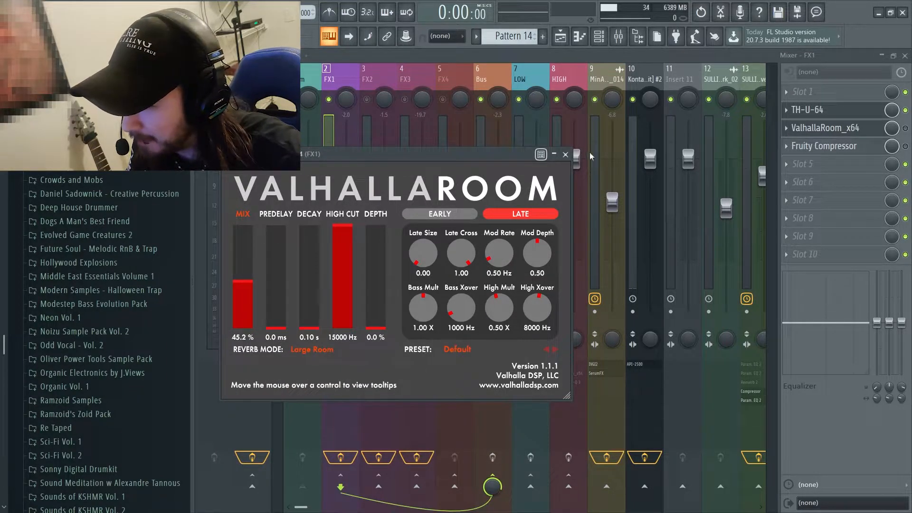
{"action": "left_click", "coordinate": [566, 155]}
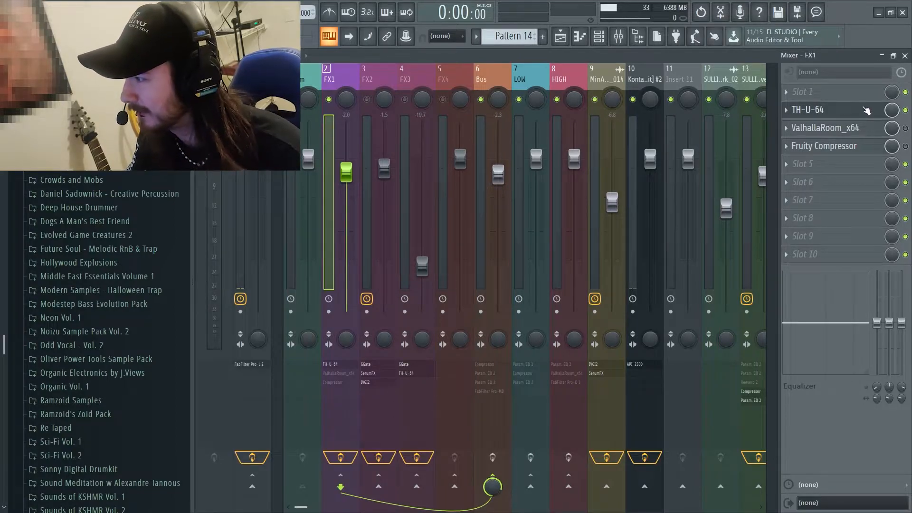
Enable ValhallaRoom on FX1 during playback and audition the layer with TH-U and the reverb active
{"action": "left_click", "coordinate": [734, 72]}
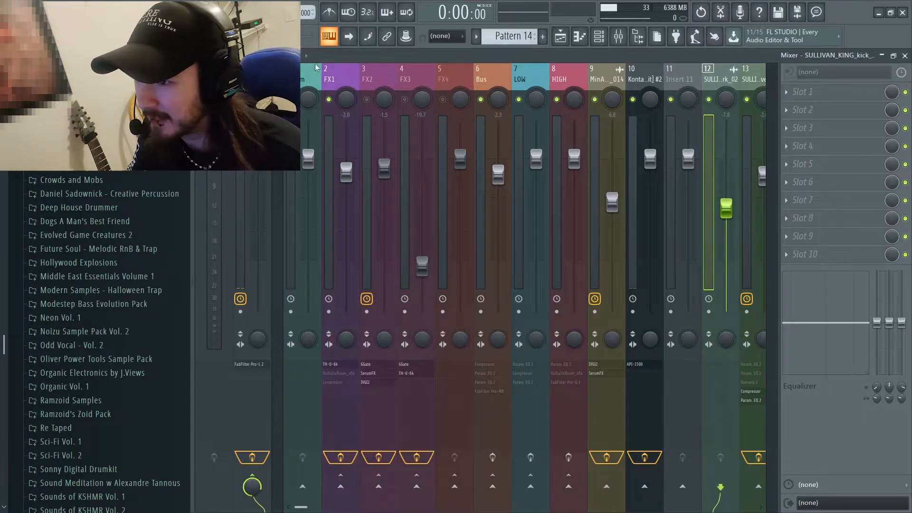
{"action": "left_click", "coordinate": [343, 67]}
{"action": "key", "text": "space"}
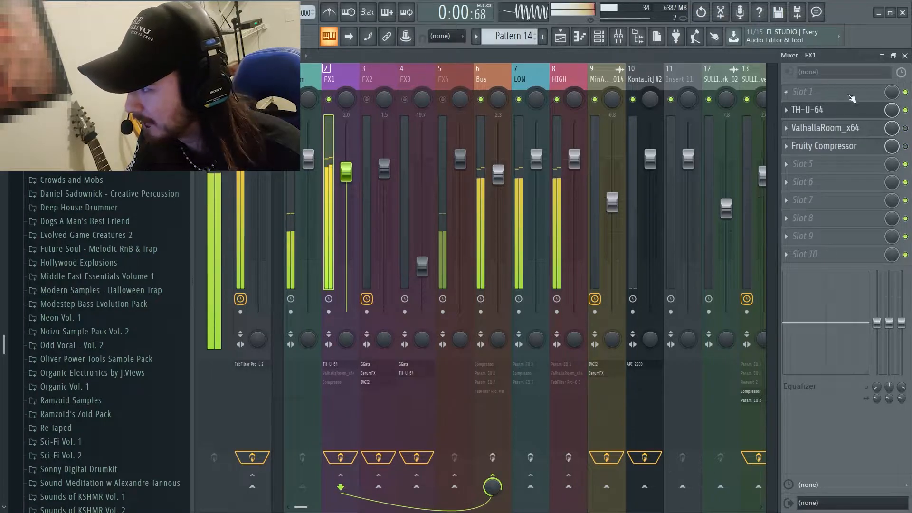
{"action": "left_click", "coordinate": [906, 128]}
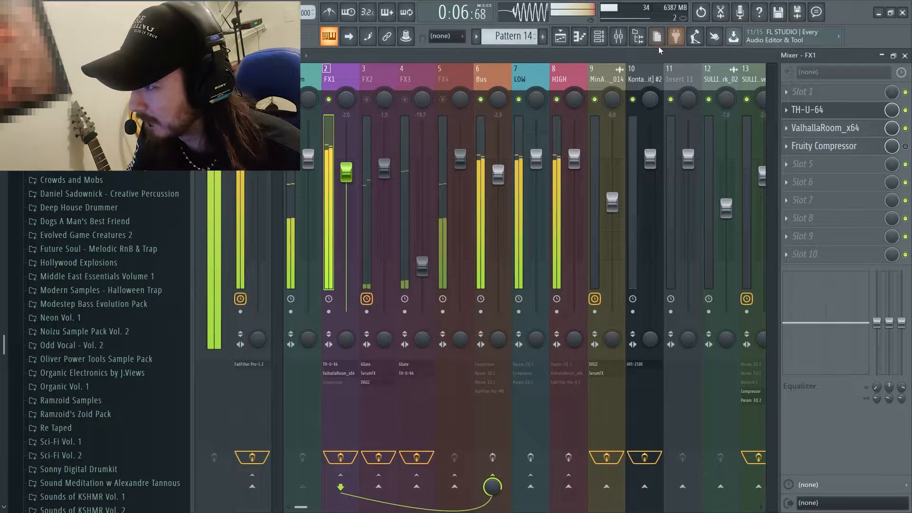
{"action": "key", "text": "space"}
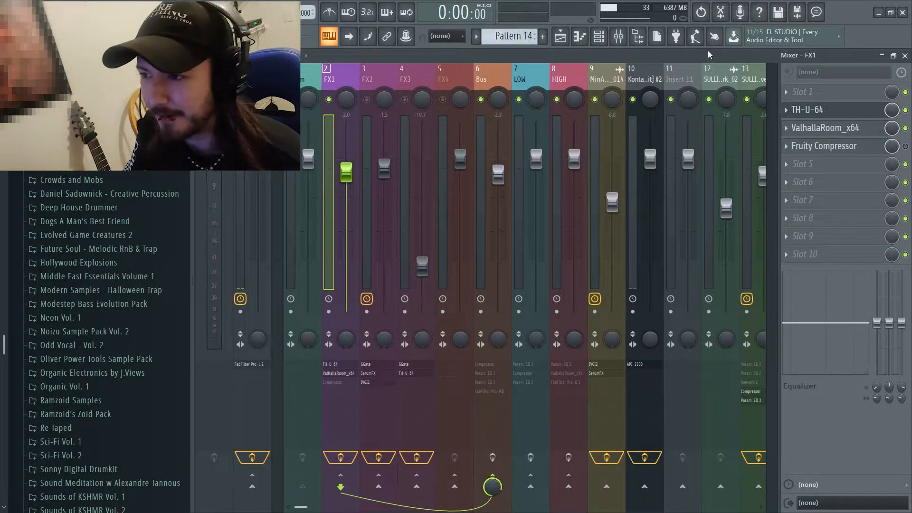
Examine the Fruity Compressor settings on FX1, enable the compressor, and start playback of the layer
{"action": "left_click", "coordinate": [846, 149]}
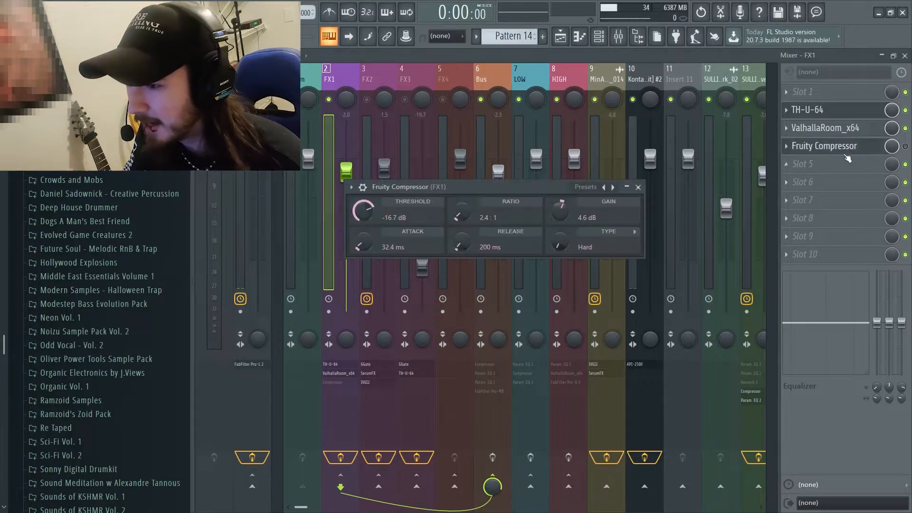
{"action": "left_click", "coordinate": [906, 146]}
{"action": "key", "text": "space"}
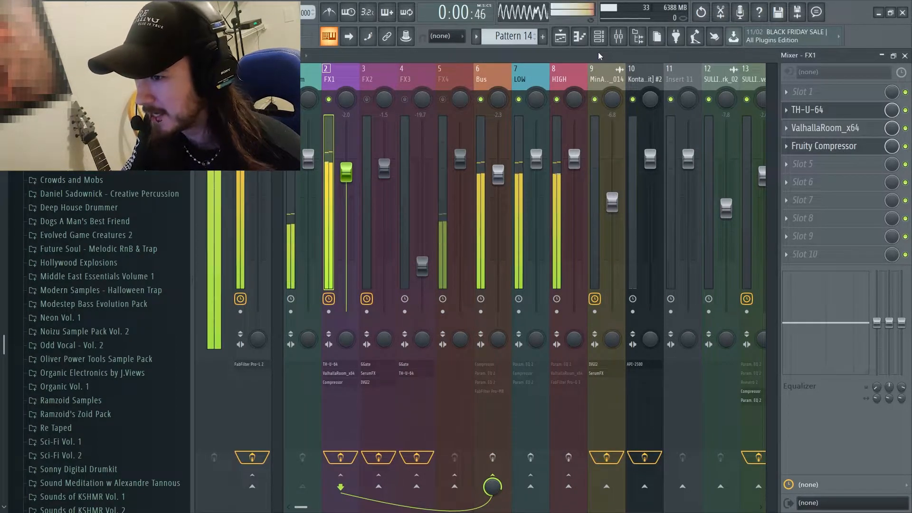
Compare FX1 with its whole effects chain bypassed and re-enabled during playback
{"action": "left_click", "coordinate": [350, 457]}
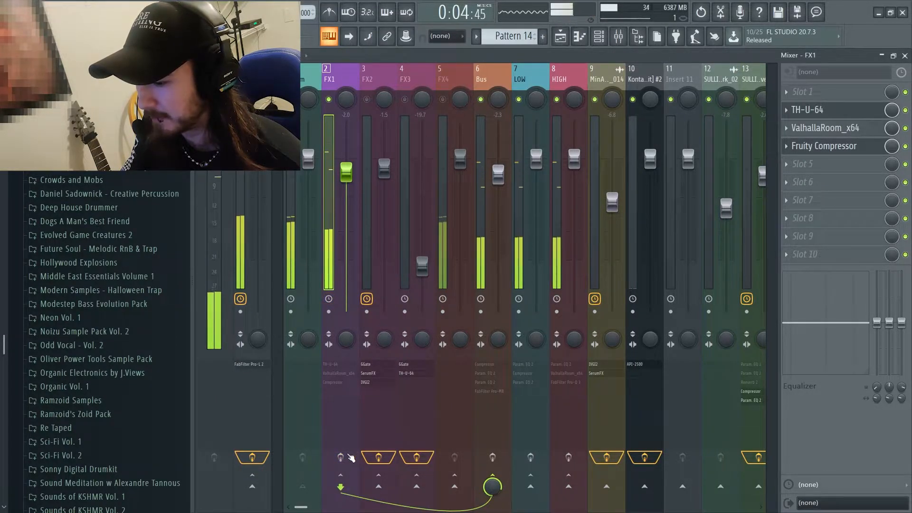
{"action": "left_click", "coordinate": [350, 457]}
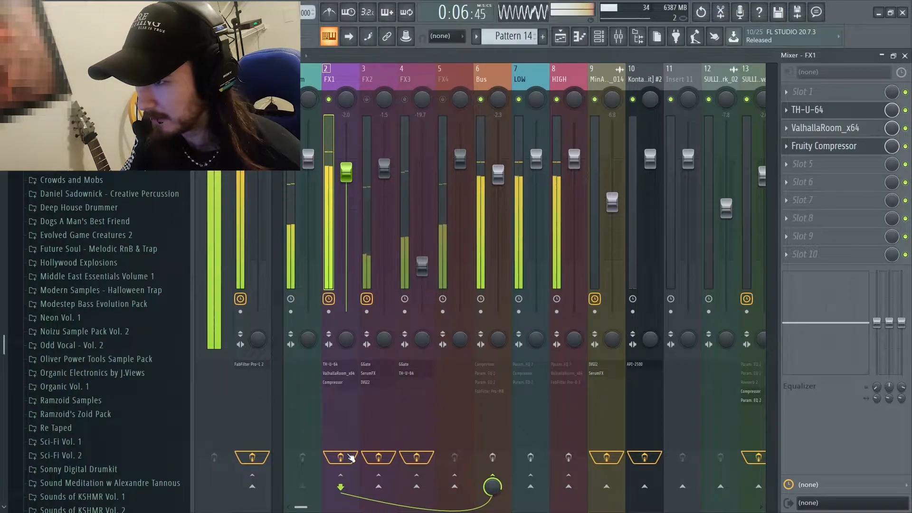
{"action": "key", "text": "space"}
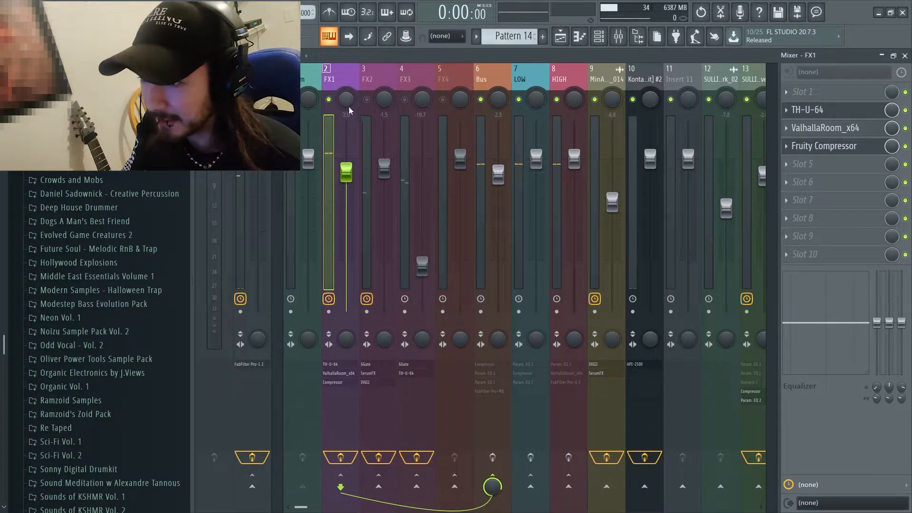
Mute FX1 and unmute FX2 in the mixer, and audition the layer with its GGate settings open
{"action": "left_click", "coordinate": [379, 71]}
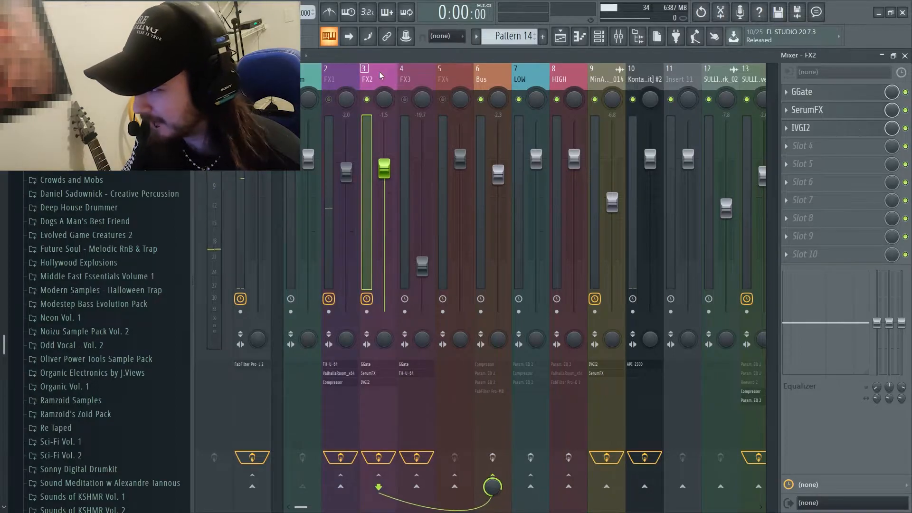
{"action": "left_click", "coordinate": [821, 95]}
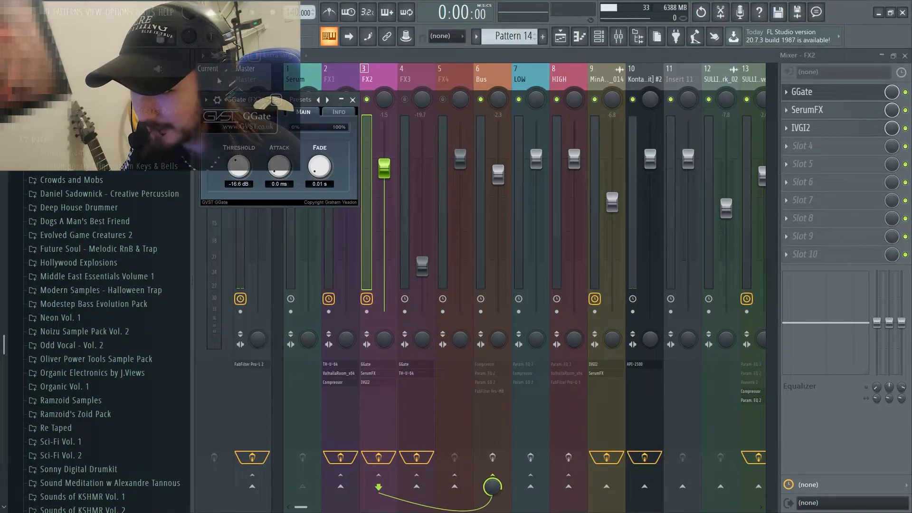
{"action": "key", "text": "space"}
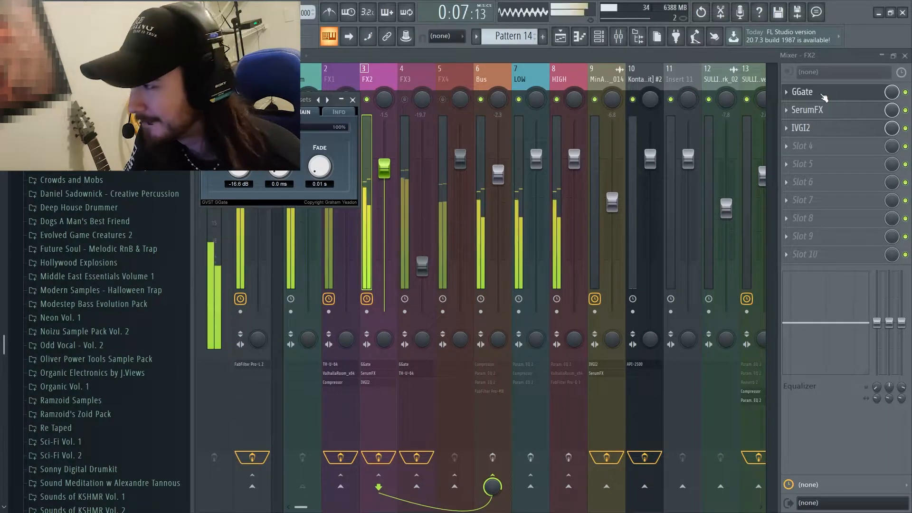
{"action": "key", "text": "space"}
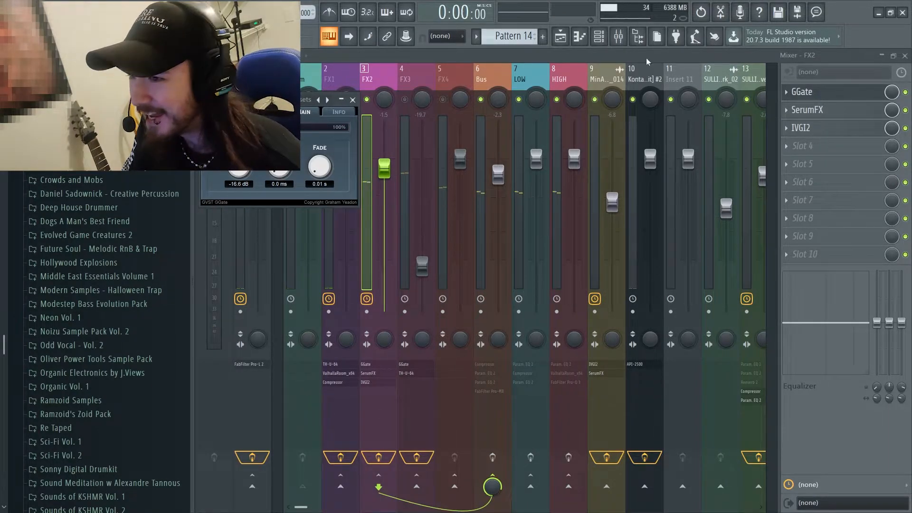
{"action": "left_click", "coordinate": [352, 100]}
Clear the Playlist of overlapping windows, audition the FX2 layer from bar 5 and from bar 4, and return to the mixer
{"action": "left_click", "coordinate": [884, 56]}
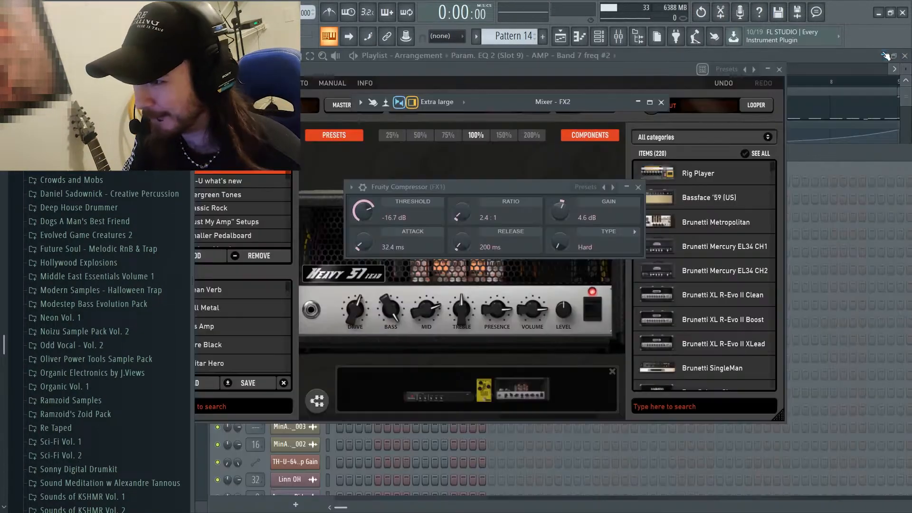
{"action": "left_click", "coordinate": [614, 55]}
{"action": "left_click", "coordinate": [842, 57]}
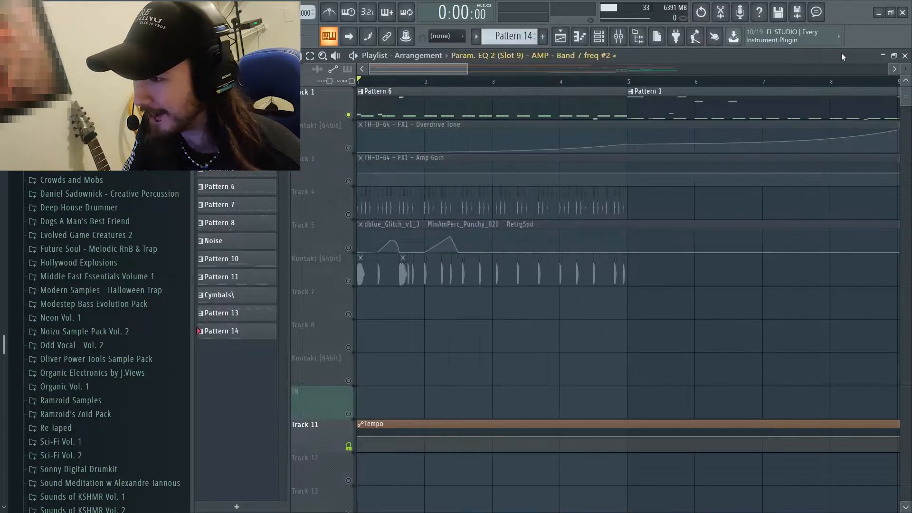
{"action": "scroll", "coordinate": [509, 79], "scroll_direction": "down", "scroll_amount": 3}
{"action": "left_click", "coordinate": [470, 82]}
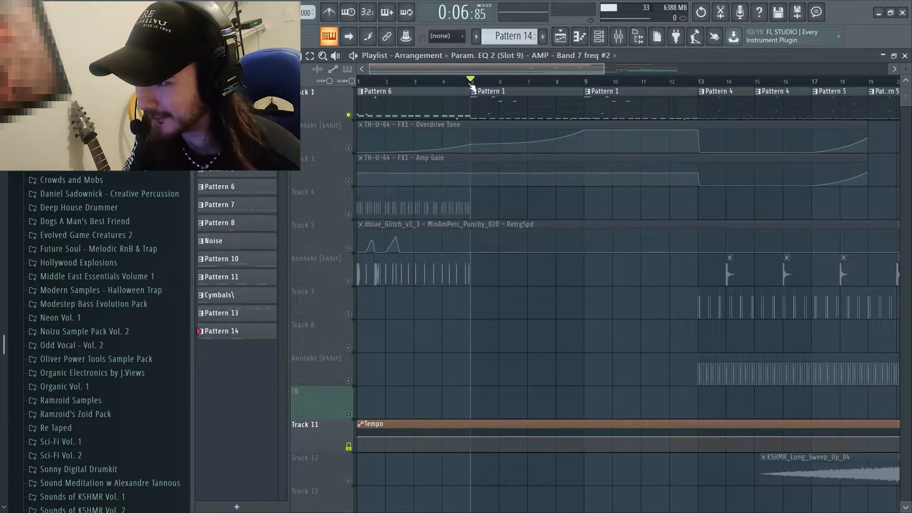
{"action": "key", "text": "space"}
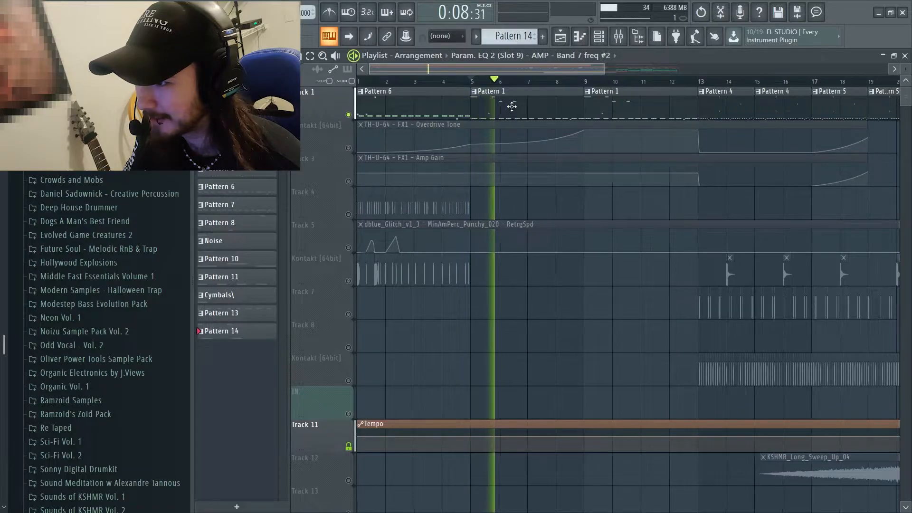
{"action": "key", "text": "space"}
{"action": "left_click", "coordinate": [442, 82]}
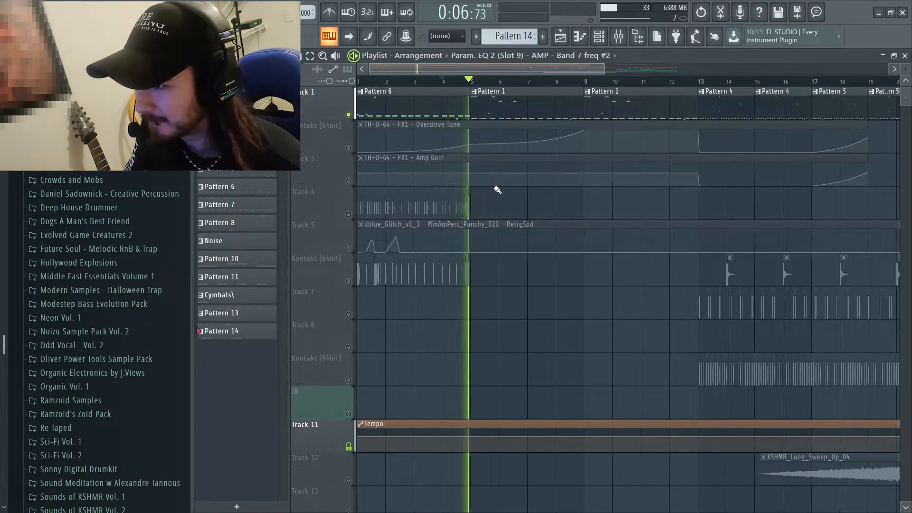
{"action": "key", "text": "space"}
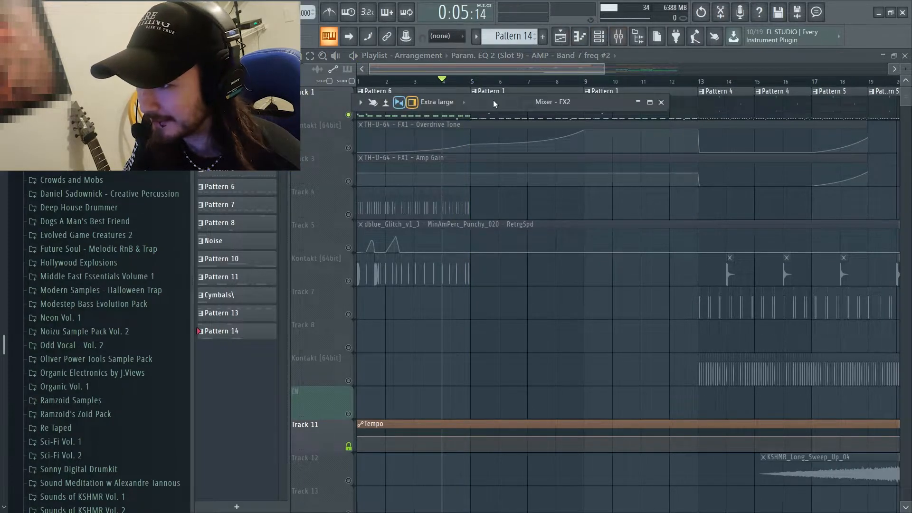
{"action": "key", "text": "F9"}
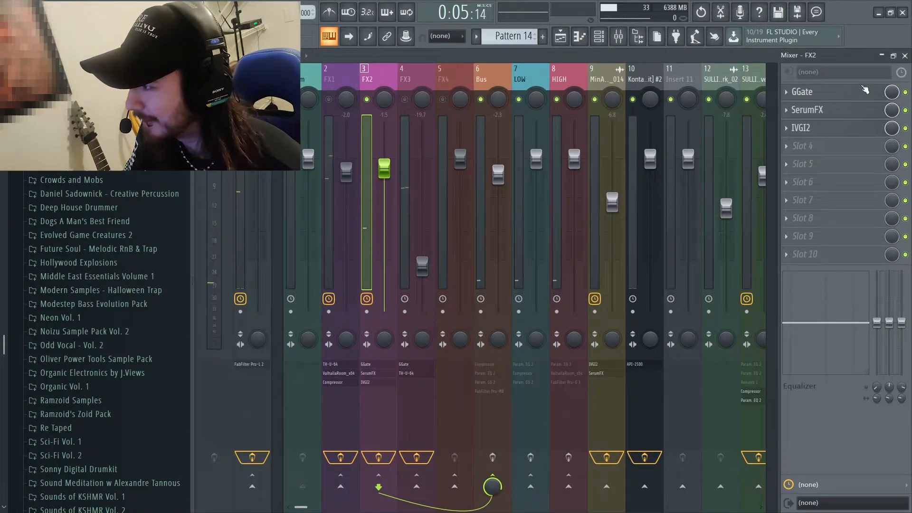
Examine the SerumFX effects rack and the IVGI2 saturation settings on FX2
{"action": "left_click", "coordinate": [859, 111]}
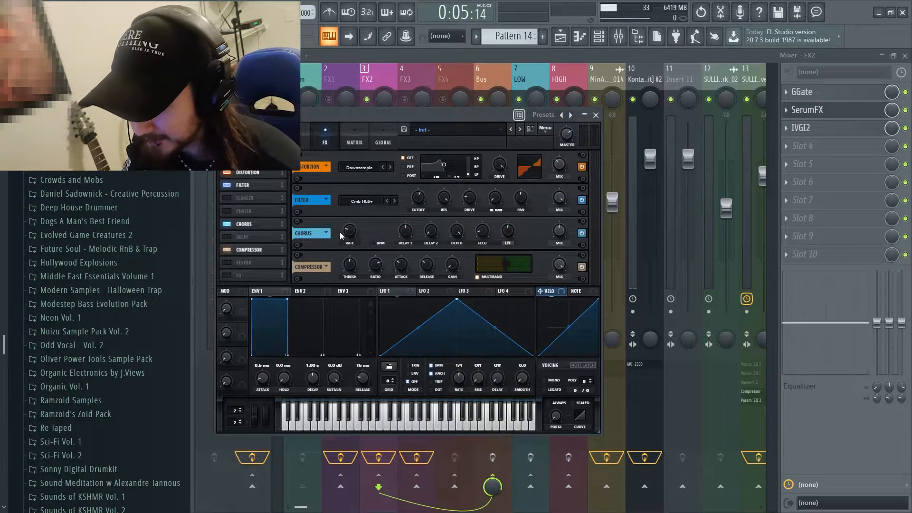
{"action": "left_click", "coordinate": [596, 115]}
{"action": "left_click", "coordinate": [814, 132]}
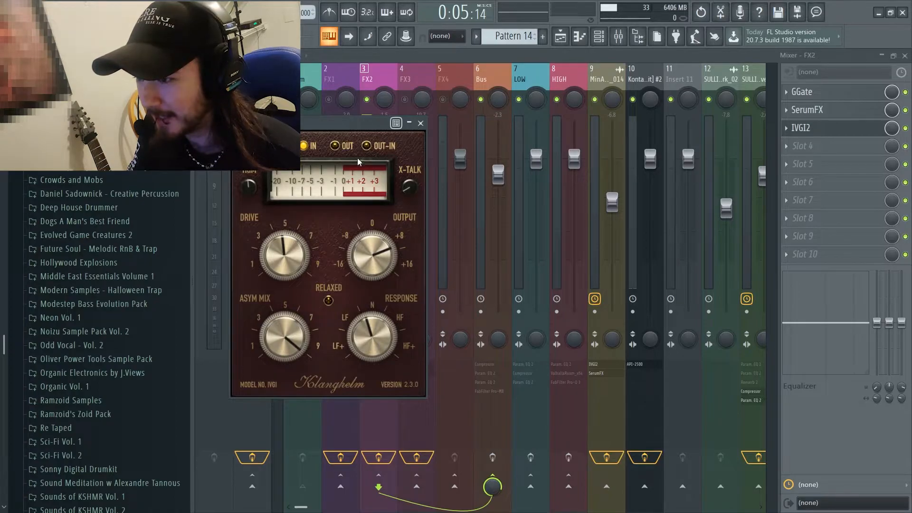
{"action": "left_click", "coordinate": [420, 123]}
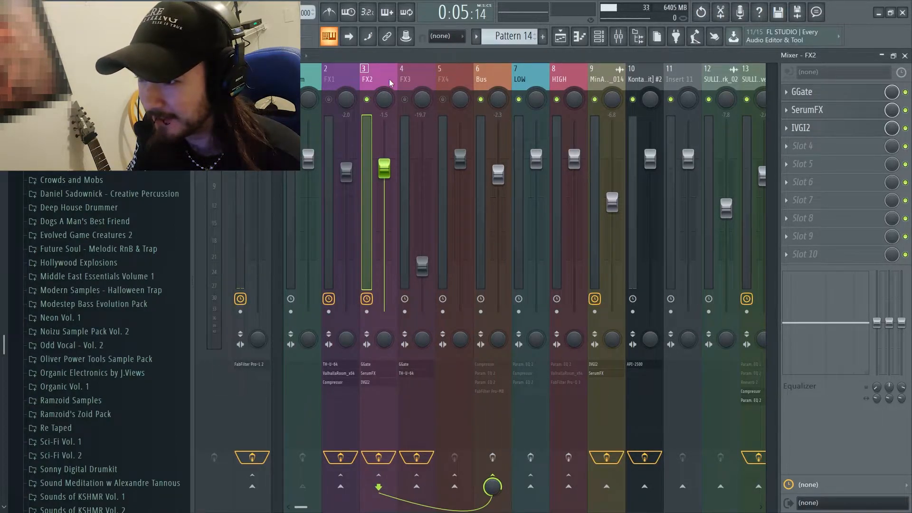
Unmute FX1 alongside FX2 and audition the two layers together
{"action": "left_click", "coordinate": [329, 99]}
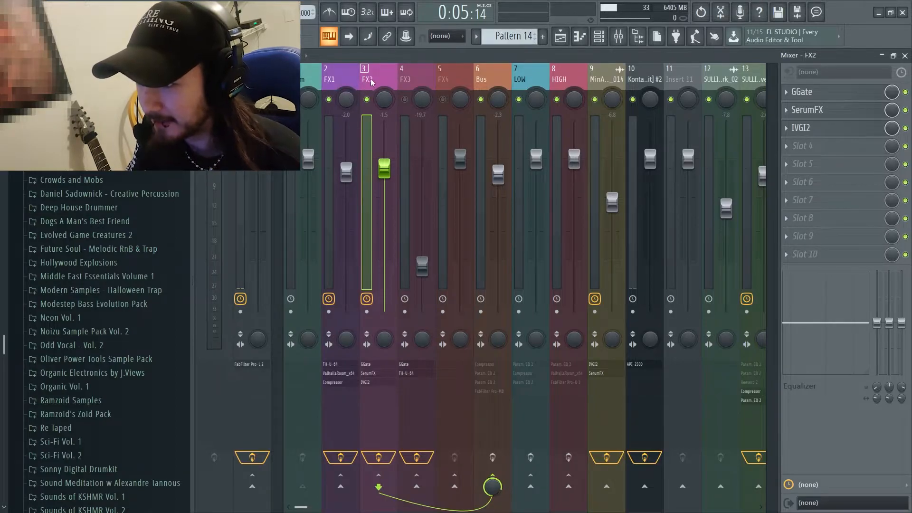
{"action": "key", "text": "space"}
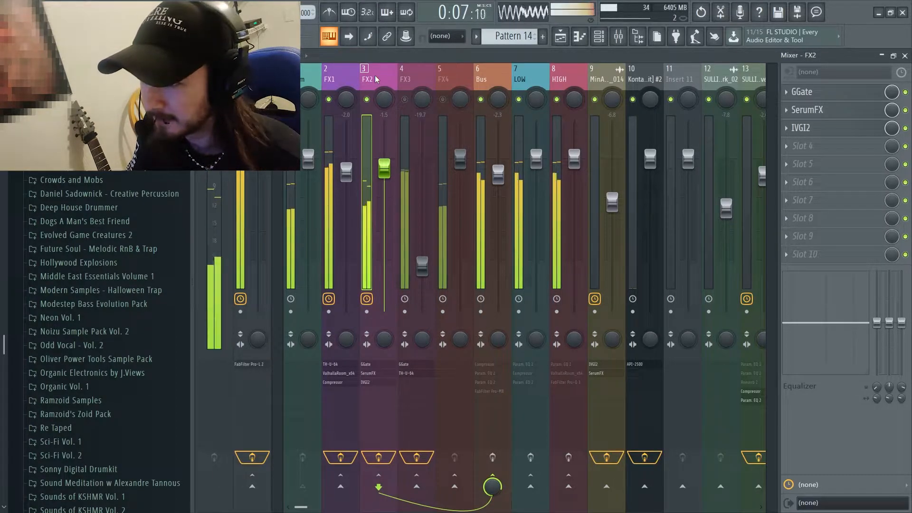
{"action": "key", "text": "space"}
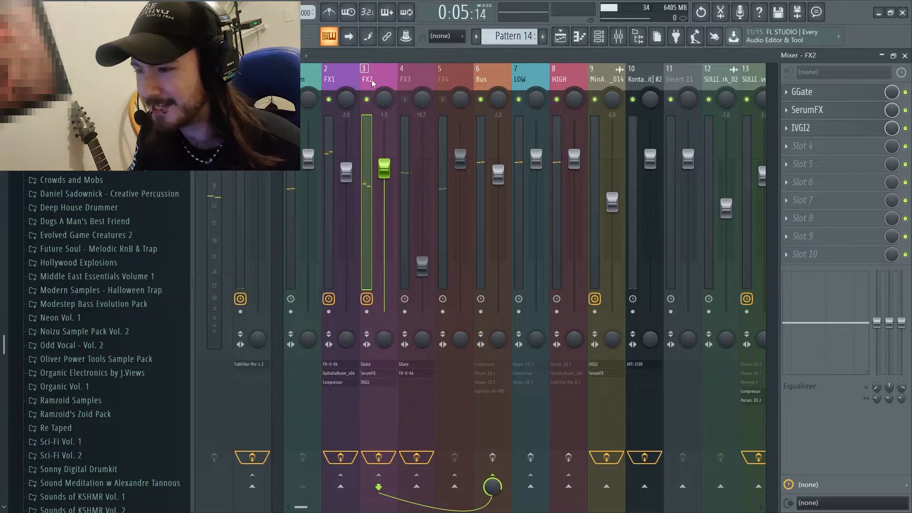
Solo FX3 in the mixer and examine the Pitch Shift settings in its TH-U-64
{"action": "right_click", "coordinate": [406, 99]}
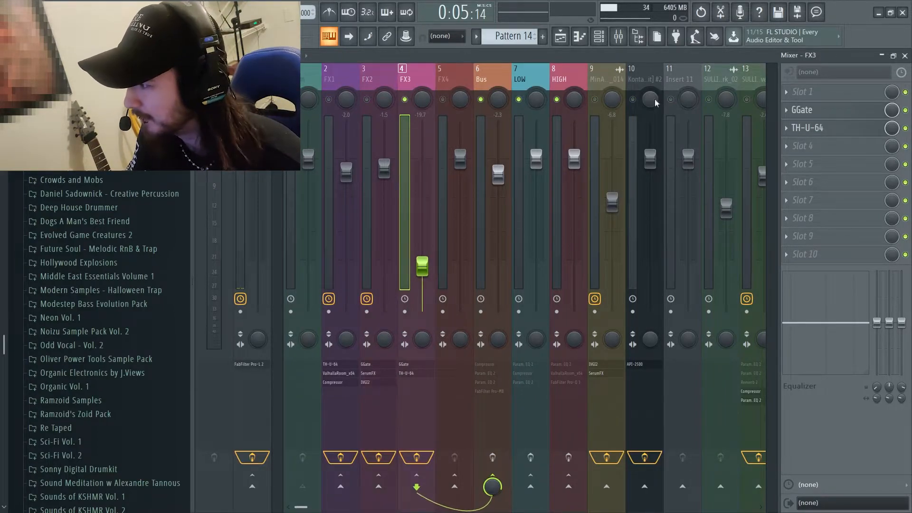
{"action": "left_click", "coordinate": [823, 126]}
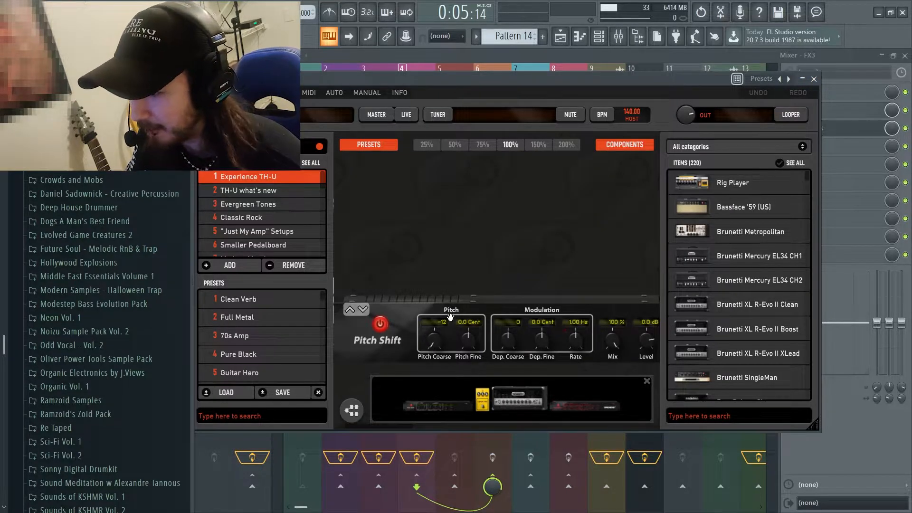
{"action": "left_click", "coordinate": [816, 79]}
Audition the FX3 layer in the Playlist around bars 5 and 9, stop playback, and return to the mixer
{"action": "left_click", "coordinate": [905, 55]}
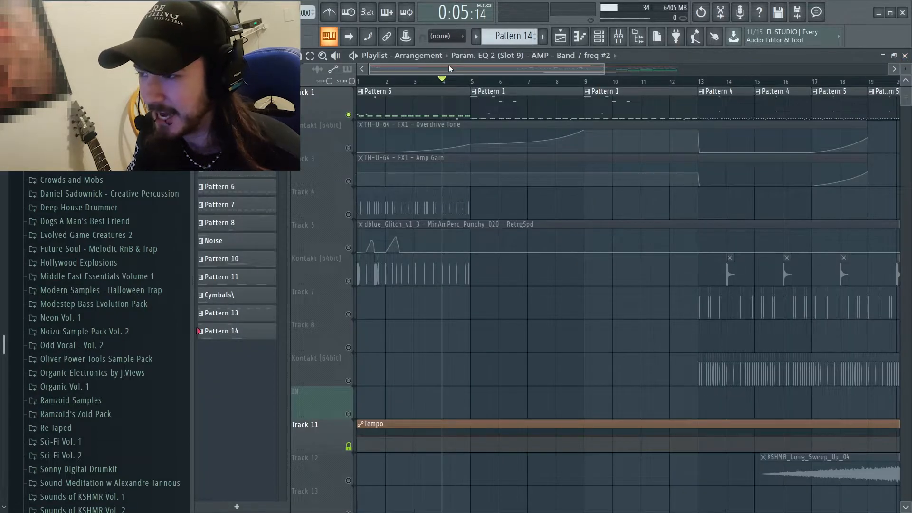
{"action": "scroll", "coordinate": [456, 73], "scroll_direction": "right", "scroll_amount": 2}
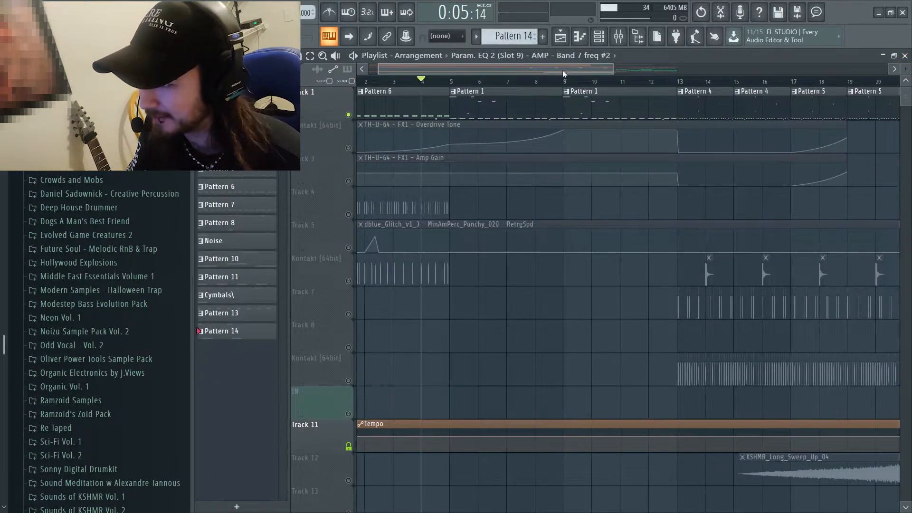
{"action": "left_click", "coordinate": [564, 81]}
{"action": "left_click_drag", "start_coordinate": [769, 212], "coordinate": [740, 222]}
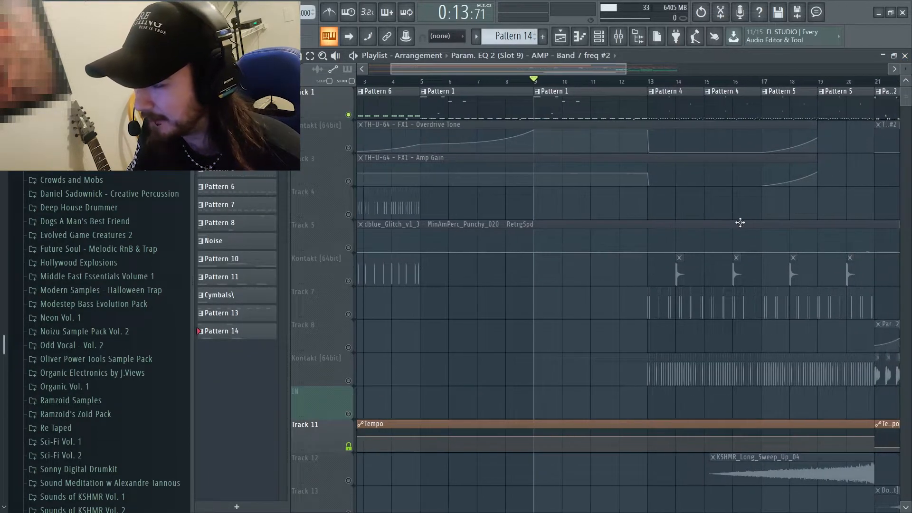
{"action": "key", "text": "space"}
{"action": "left_click", "coordinate": [419, 81]}
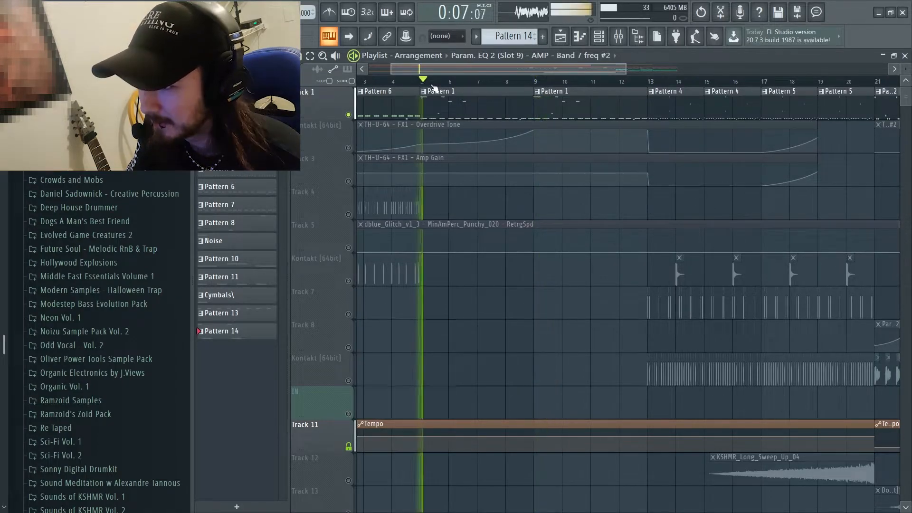
{"action": "left_click", "coordinate": [534, 82]}
{"action": "left_click", "coordinate": [650, 72]}
{"action": "left_click_drag", "start_coordinate": [619, 83], "coordinate": [479, 82]}
{"action": "left_click", "coordinate": [479, 82]}
{"action": "key", "text": "space"}
{"action": "key", "text": "space"}
{"action": "left_click", "coordinate": [617, 37]}
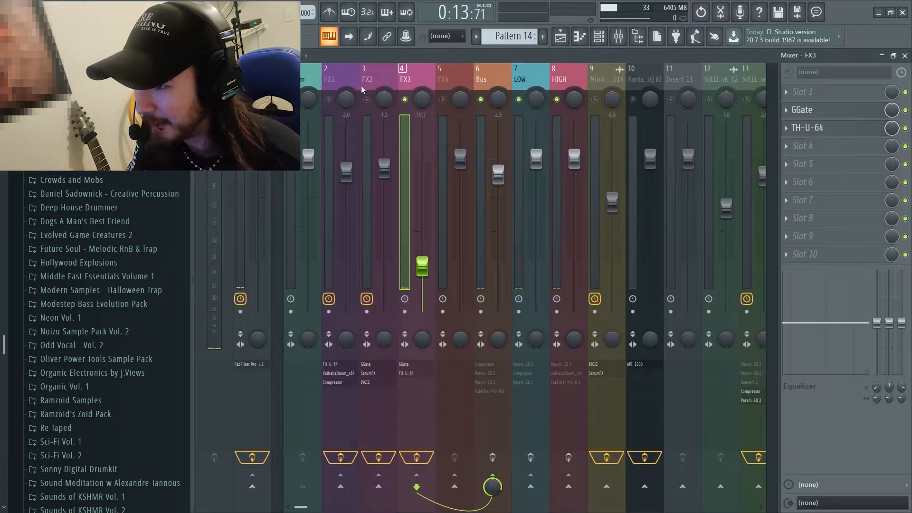
Unmute FX1 and FX2 alongside FX3 and audition all three layers together
{"action": "left_click", "coordinate": [329, 99]}
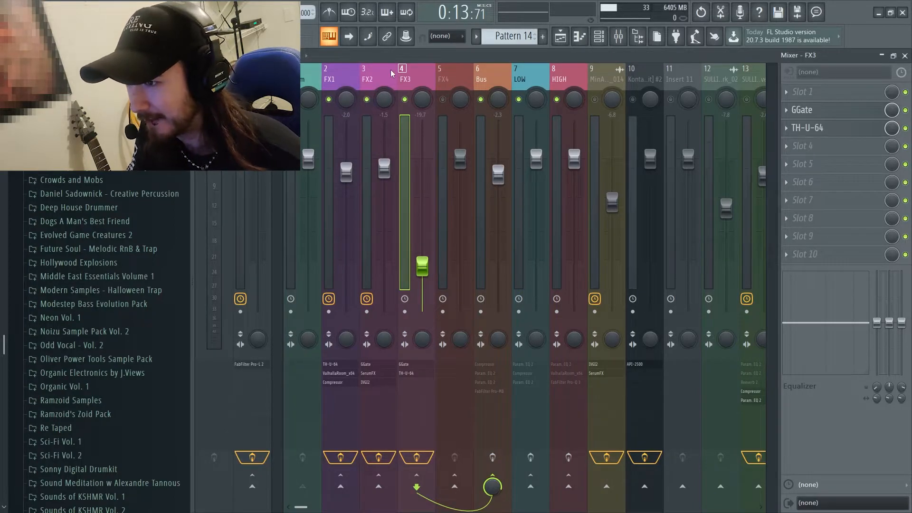
{"action": "key", "text": "space"}
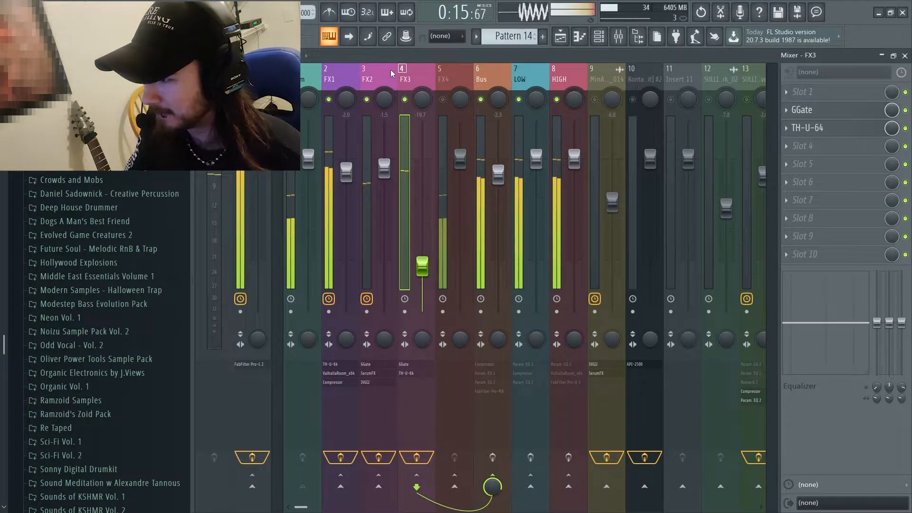
{"action": "key", "text": "space"}
Examine the low-cut curve and the shaping curve of the two Fruity parametric EQ 2 effects on the Bus track
{"action": "left_click", "coordinate": [498, 75]}
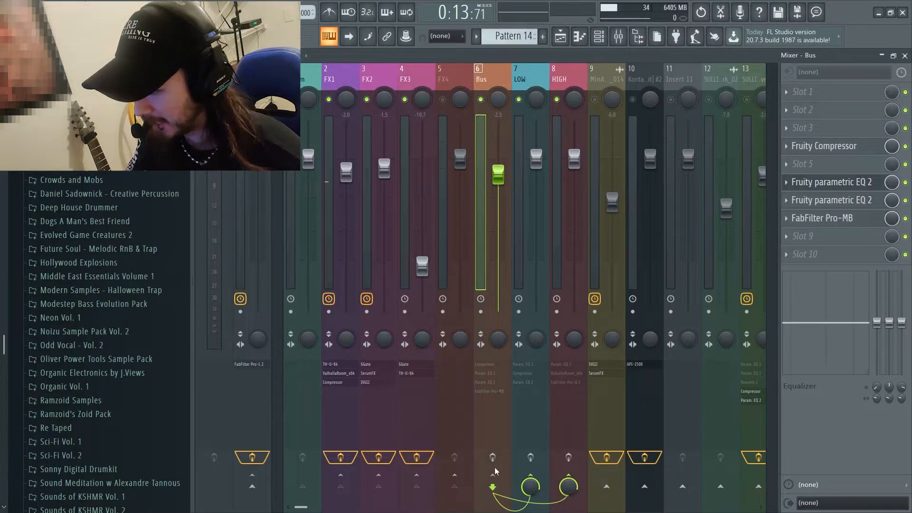
{"action": "left_click", "coordinate": [843, 186]}
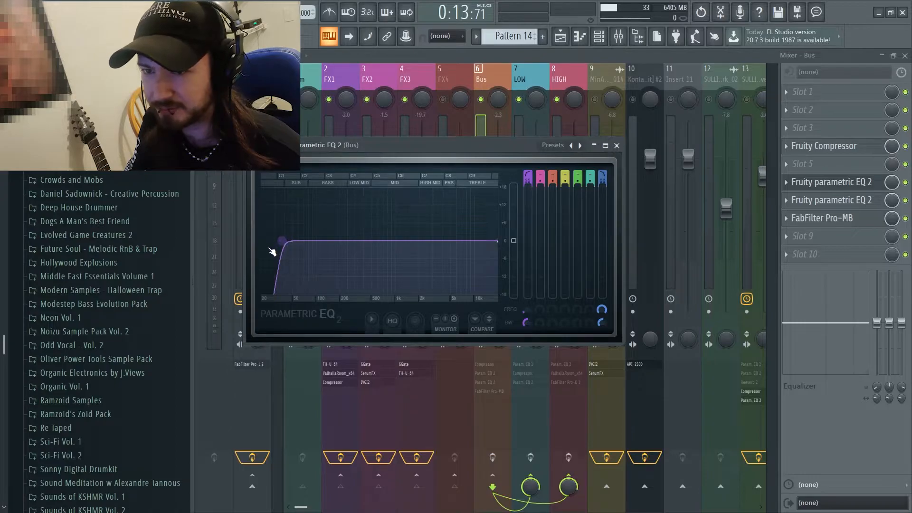
{"action": "left_click", "coordinate": [619, 146]}
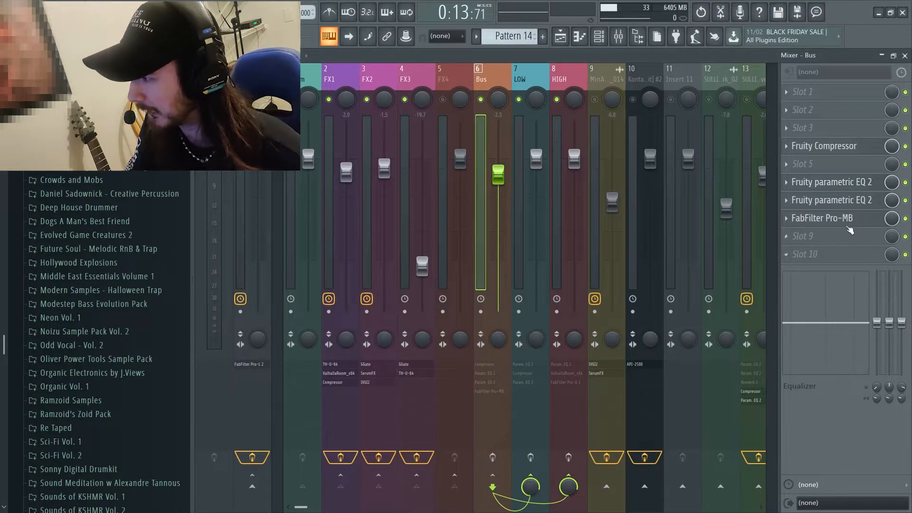
{"action": "left_click", "coordinate": [841, 204]}
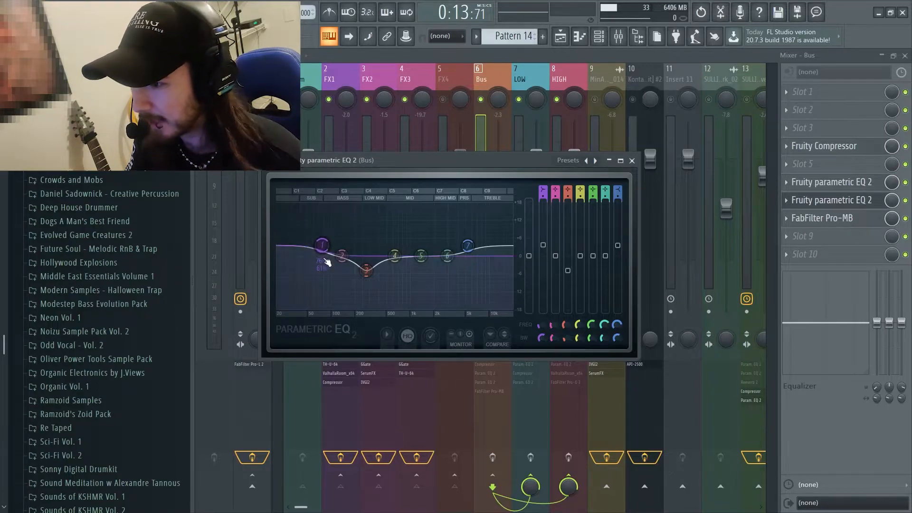
{"action": "left_click", "coordinate": [808, 182]}
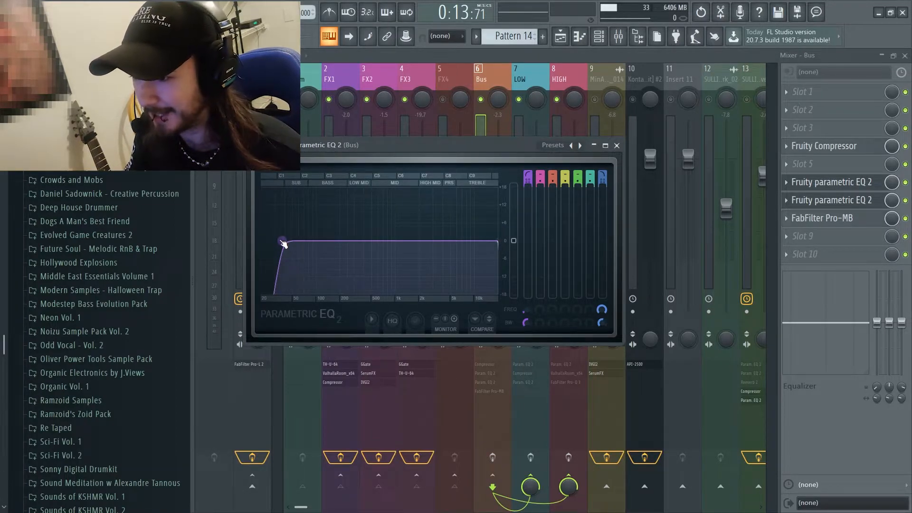
{"action": "left_click", "coordinate": [617, 146]}
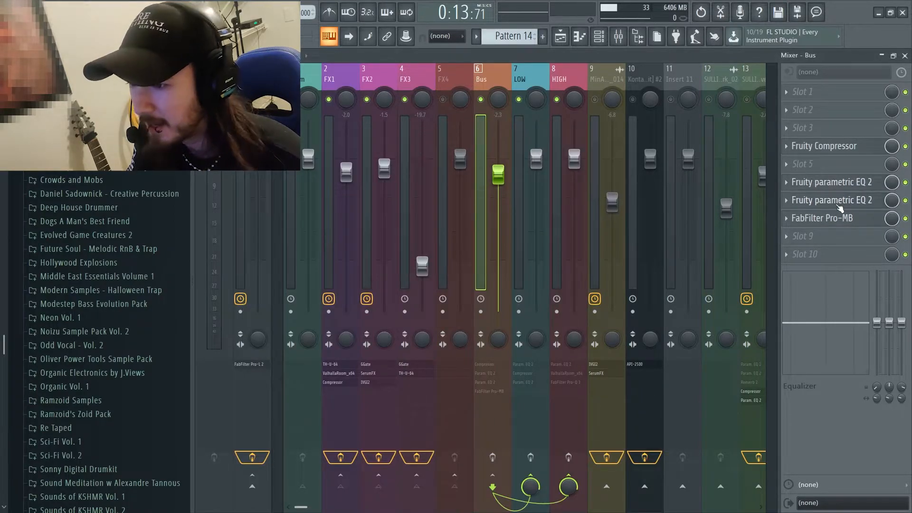
{"action": "left_click", "coordinate": [831, 200]}
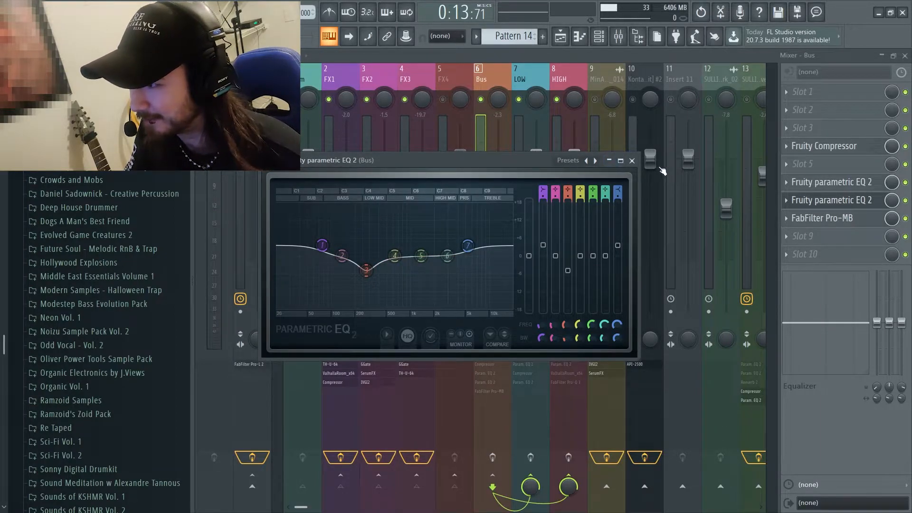
{"action": "left_click", "coordinate": [632, 161]}
Examine the low band of FabFilter Pro-MB on the Bus track, then close the plugin
{"action": "left_click", "coordinate": [853, 223]}
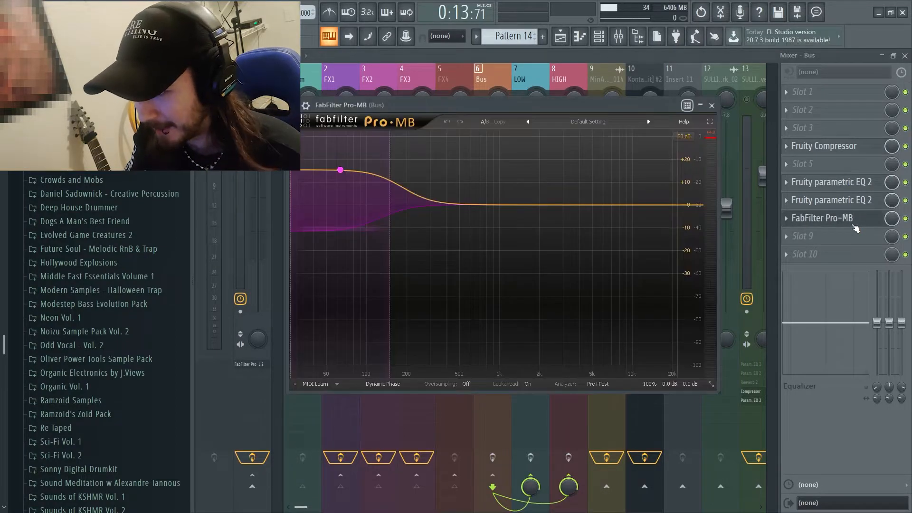
{"action": "mouse_move", "coordinate": [339, 169]}
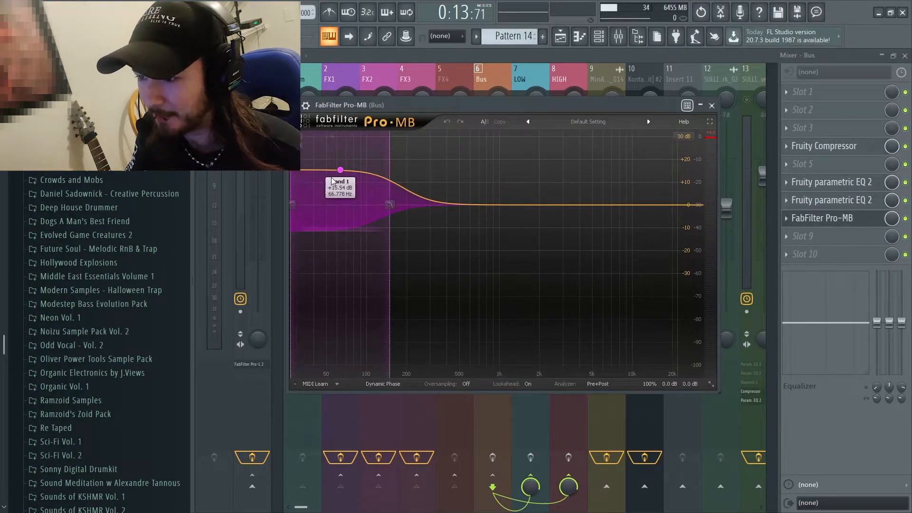
{"action": "left_click", "coordinate": [712, 105]}
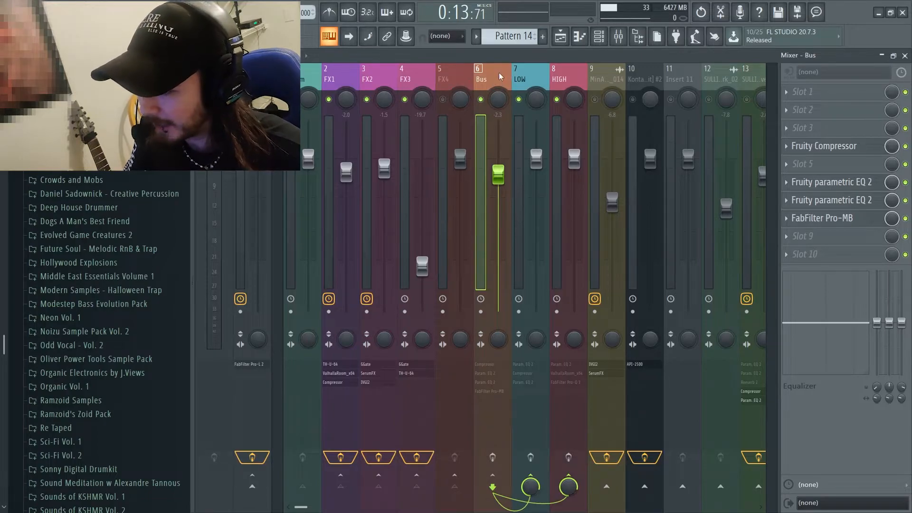
Examine the frequency split between the LOW and HIGH tracks in the first Fruity parametric EQ 2 of each
{"action": "left_click", "coordinate": [530, 75]}
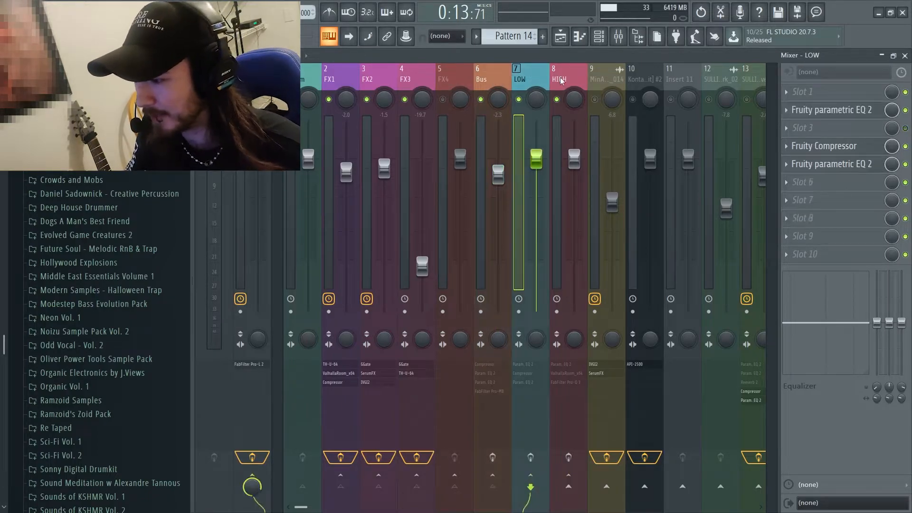
{"action": "left_click", "coordinate": [561, 80]}
{"action": "left_click", "coordinate": [523, 77]}
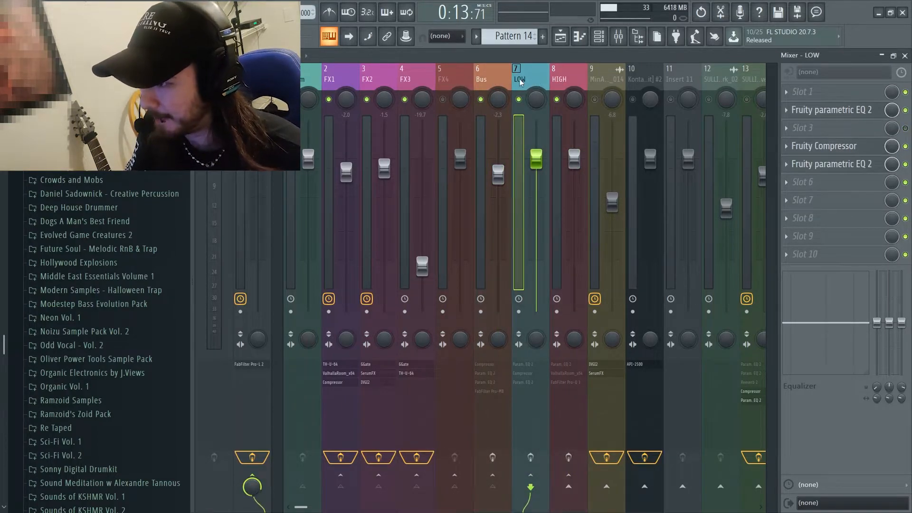
{"action": "left_click", "coordinate": [831, 110]}
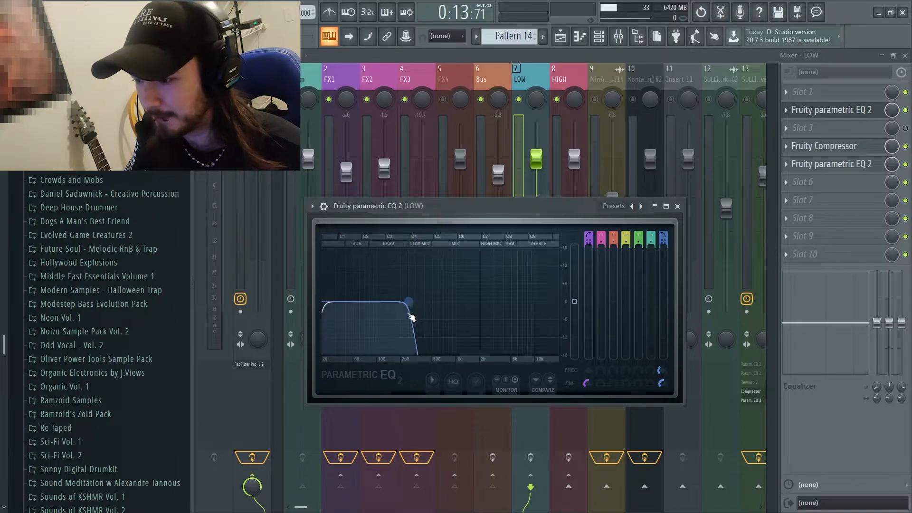
{"action": "left_click", "coordinate": [567, 74]}
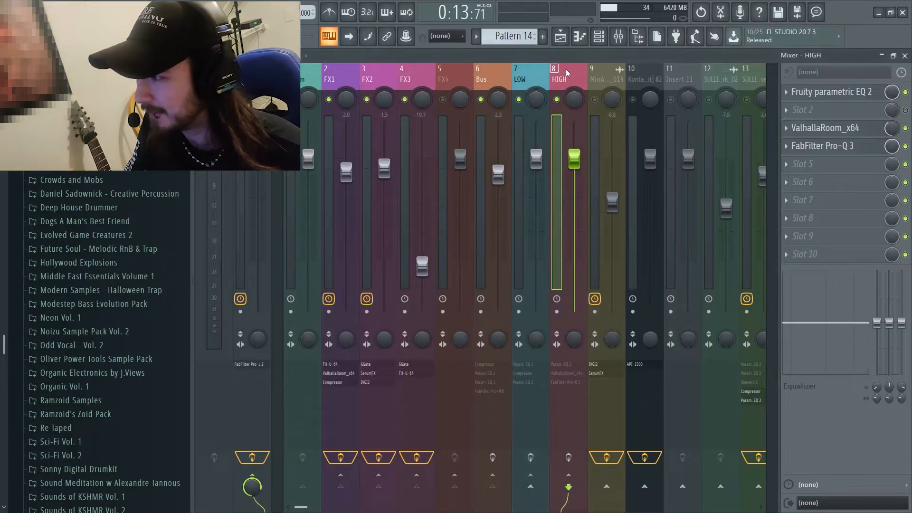
{"action": "left_click", "coordinate": [832, 92]}
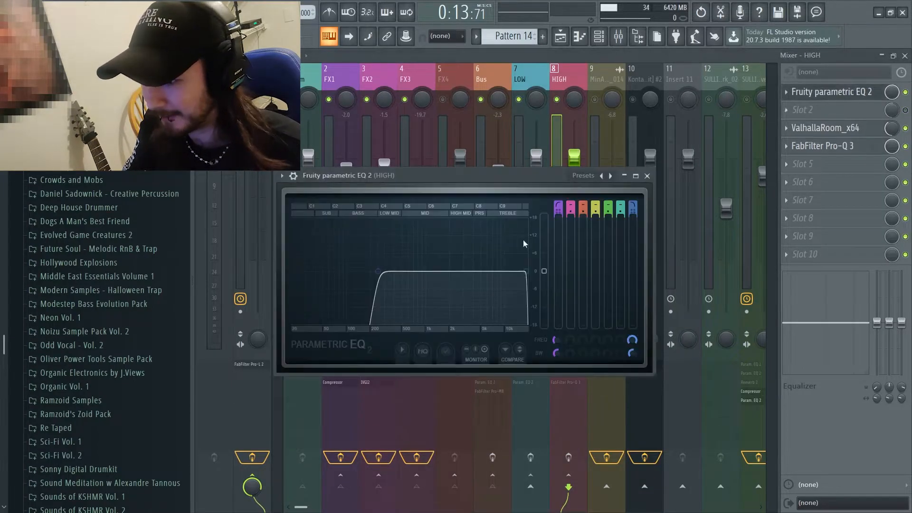
Check the Fruity Compressor and the second Fruity parametric EQ 2 on the LOW track
{"action": "left_click", "coordinate": [539, 74]}
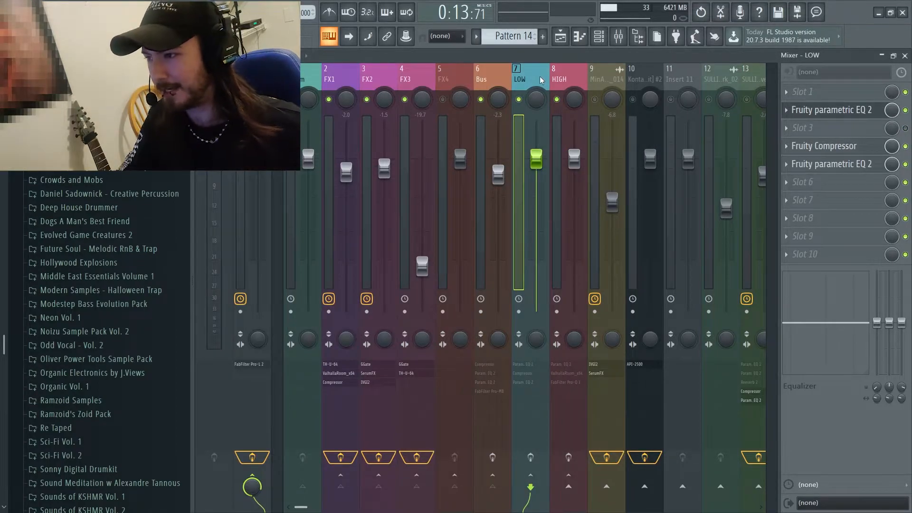
{"action": "left_click", "coordinate": [849, 148]}
{"action": "left_click", "coordinate": [849, 148]}
{"action": "left_click", "coordinate": [850, 165]}
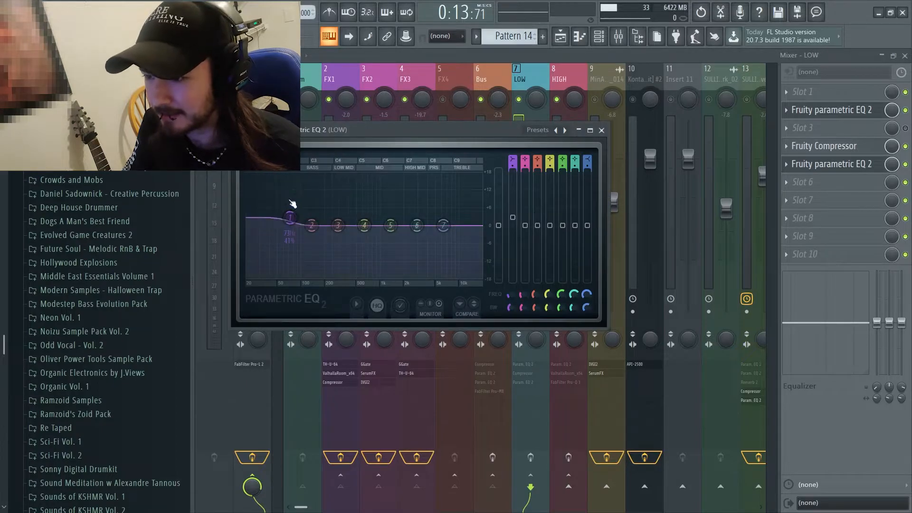
{"action": "left_click", "coordinate": [602, 130]}
Examine ValhallaRoom and the high-shelf band of FabFilter Pro-Q 3 on the HIGH track, then close the equalizer
{"action": "left_click", "coordinate": [562, 72]}
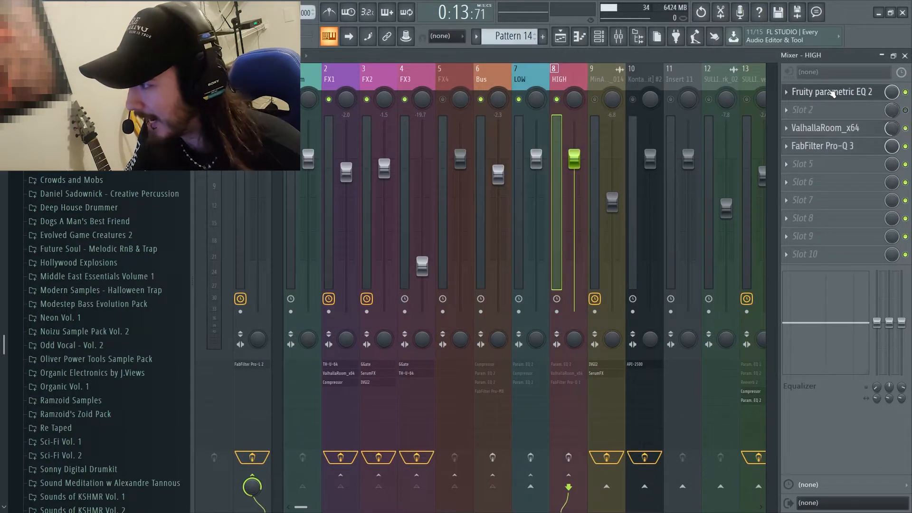
{"action": "left_click", "coordinate": [848, 128]}
{"action": "left_click", "coordinate": [848, 129]}
{"action": "double_click", "coordinate": [831, 145]}
{"action": "left_click", "coordinate": [831, 146]}
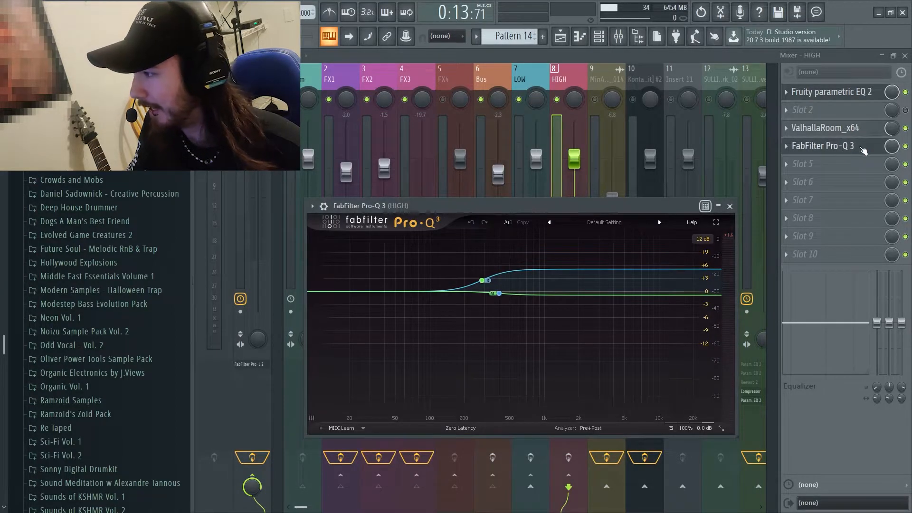
{"action": "mouse_move", "coordinate": [490, 284]}
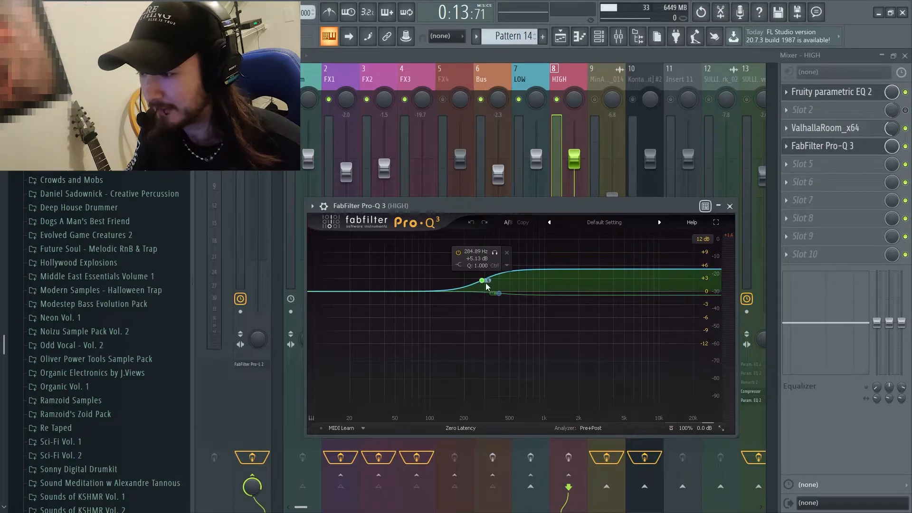
{"action": "left_click", "coordinate": [730, 206]}
Play the song with the LOW and HIGH track effects bypassed, re-enable them to compare, and stop playback
{"action": "left_click", "coordinate": [525, 119]}
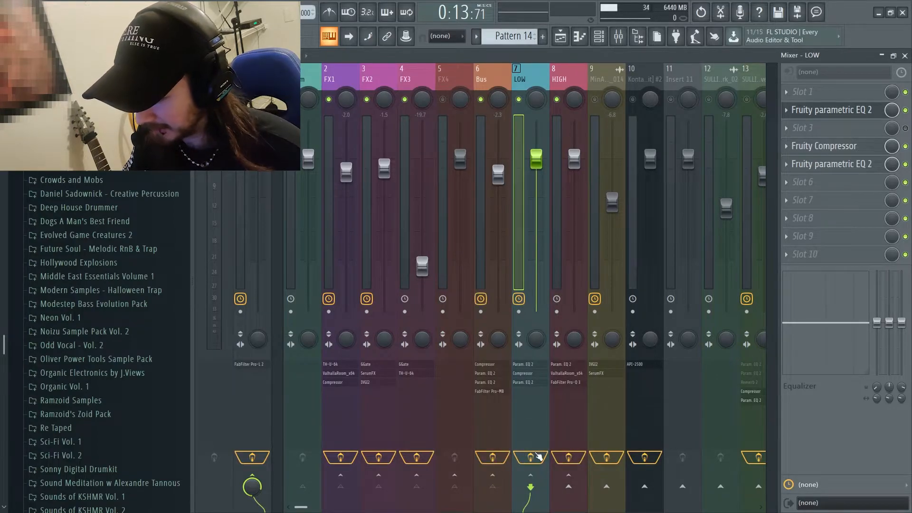
{"action": "left_click_drag", "start_coordinate": [537, 462], "coordinate": [561, 466]}
{"action": "key", "text": "space"}
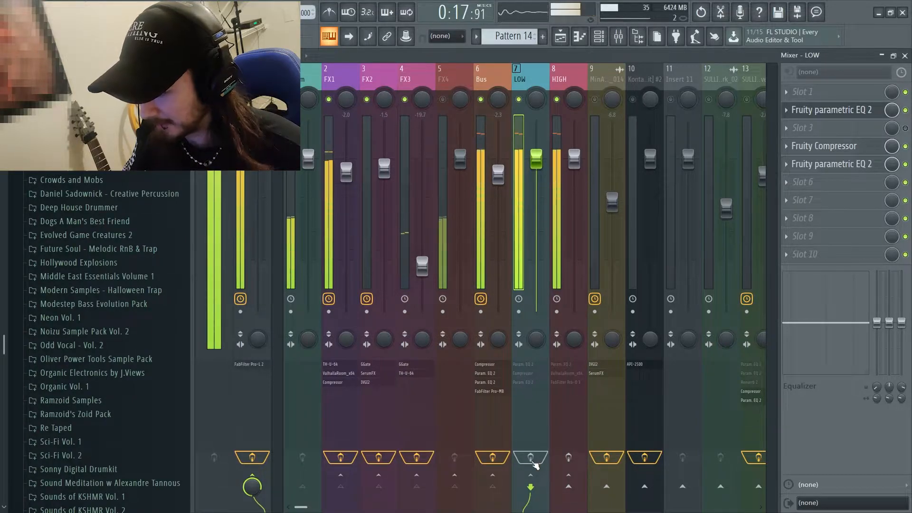
{"action": "left_click", "coordinate": [532, 458]}
{"action": "left_click", "coordinate": [566, 459]}
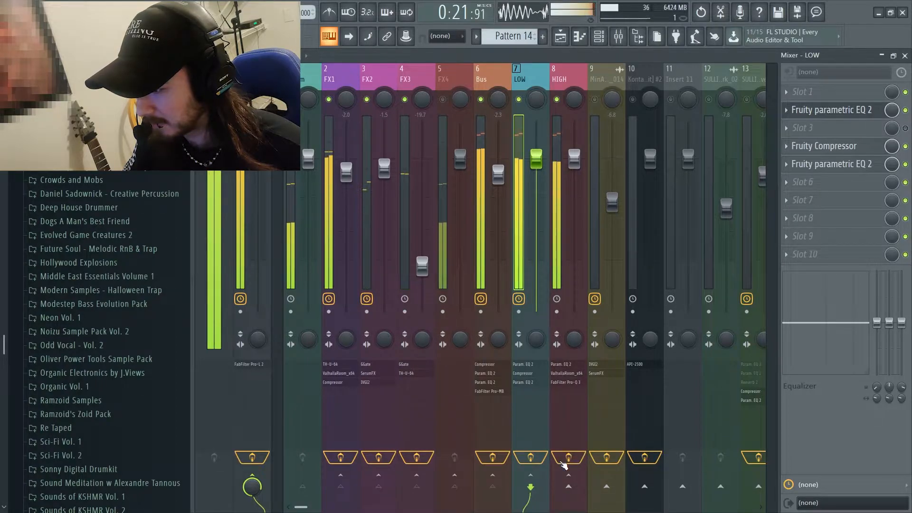
{"action": "key", "text": "space"}
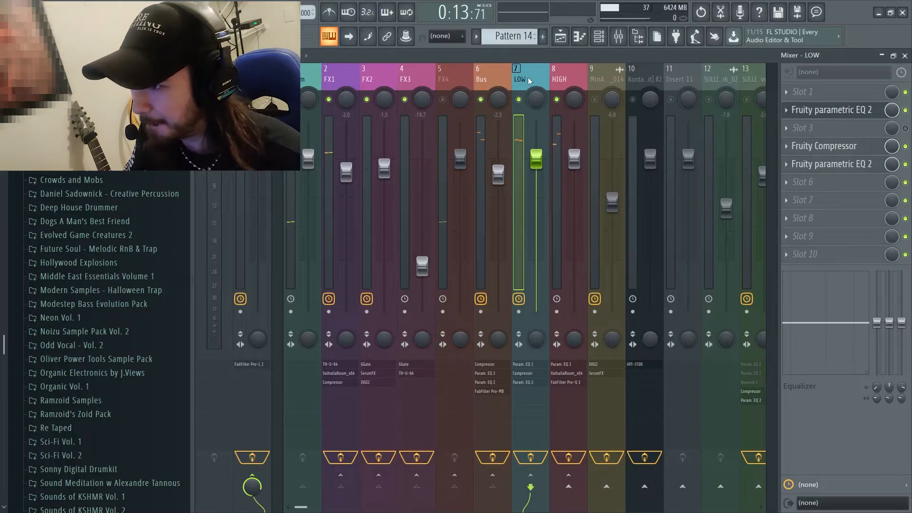
Unmute the FX4 mixer track, and open Pattern 1's Serum notes in the piano roll with playback set to bar 5
{"action": "left_click", "coordinate": [447, 98]}
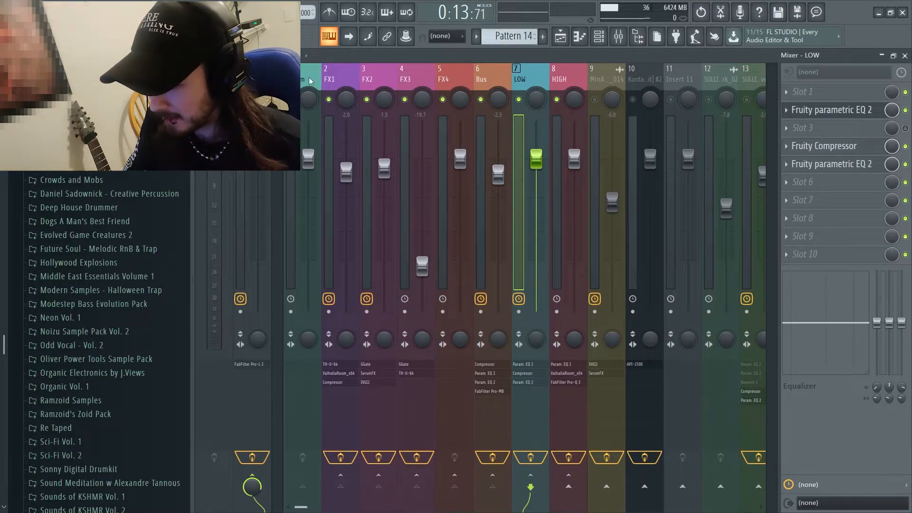
{"action": "left_click", "coordinate": [905, 56]}
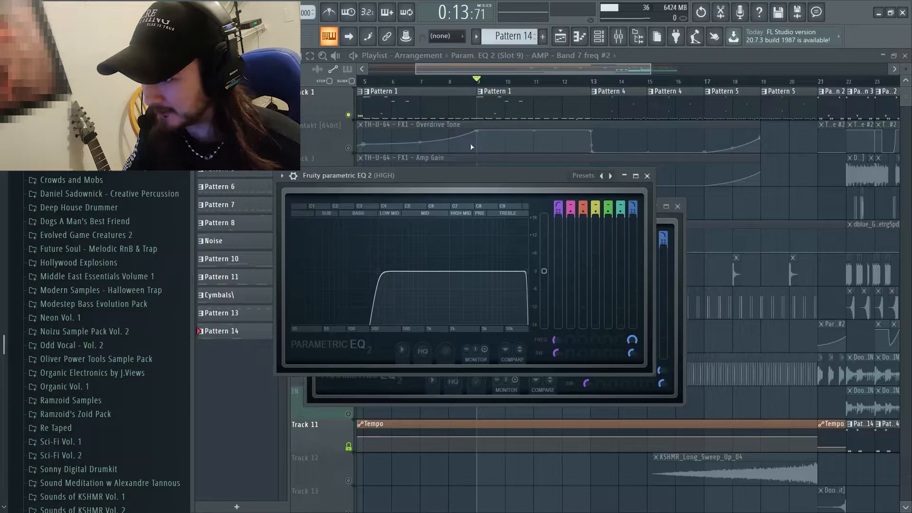
{"action": "left_click_drag", "start_coordinate": [498, 71], "coordinate": [483, 66]}
{"action": "left_click", "coordinate": [399, 80]}
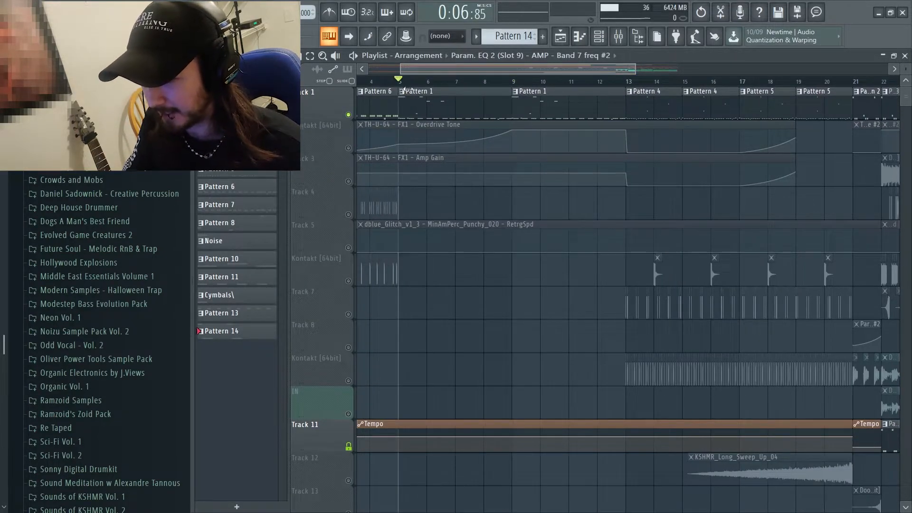
{"action": "double_click", "coordinate": [432, 99]}
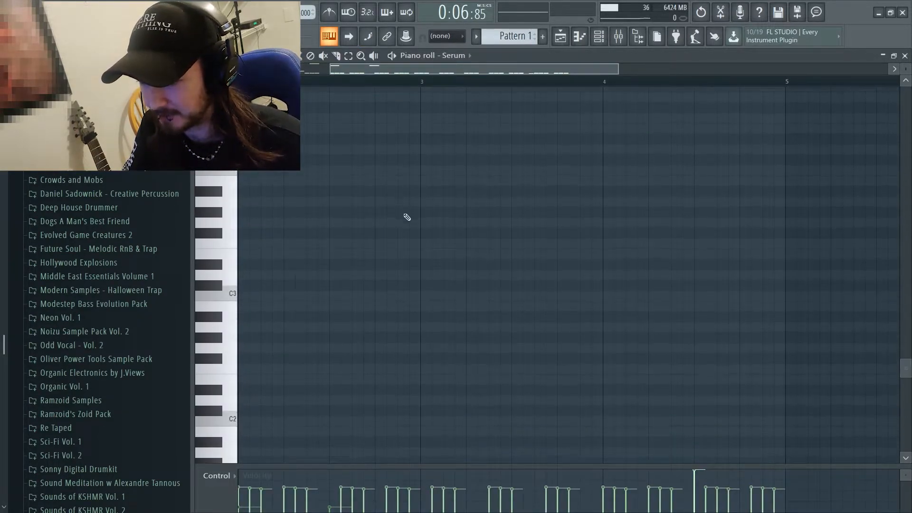
Add a B8 note at the start of bar 3 and try high and low velocities in its note properties
{"action": "scroll", "coordinate": [588, 357], "scroll_direction": "up", "scroll_amount": 10}
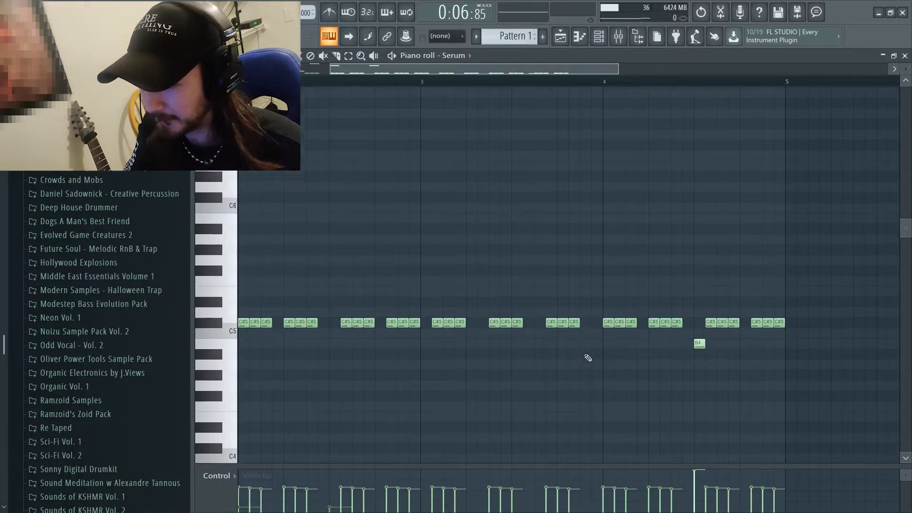
{"action": "scroll", "coordinate": [514, 328], "scroll_direction": "down", "scroll_amount": 3}
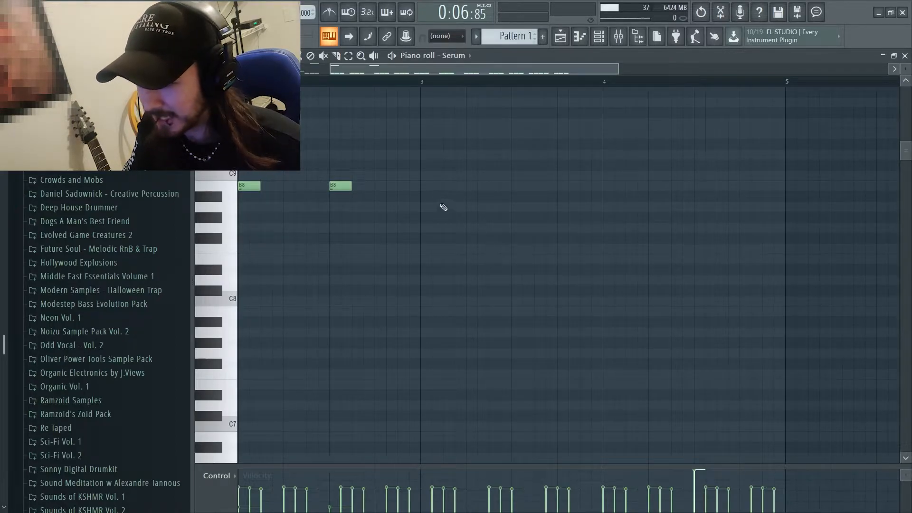
{"action": "left_click", "coordinate": [427, 192]}
{"action": "double_click", "coordinate": [430, 185]}
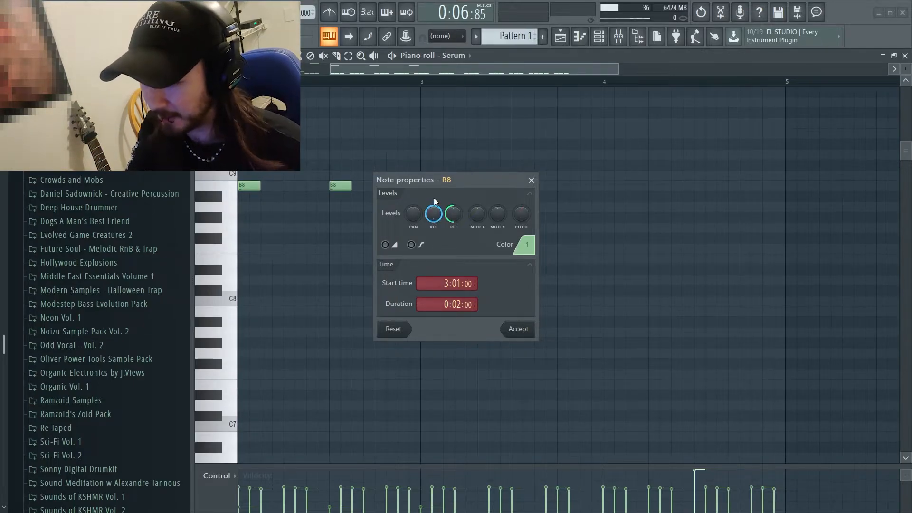
{"action": "left_click", "coordinate": [433, 209]}
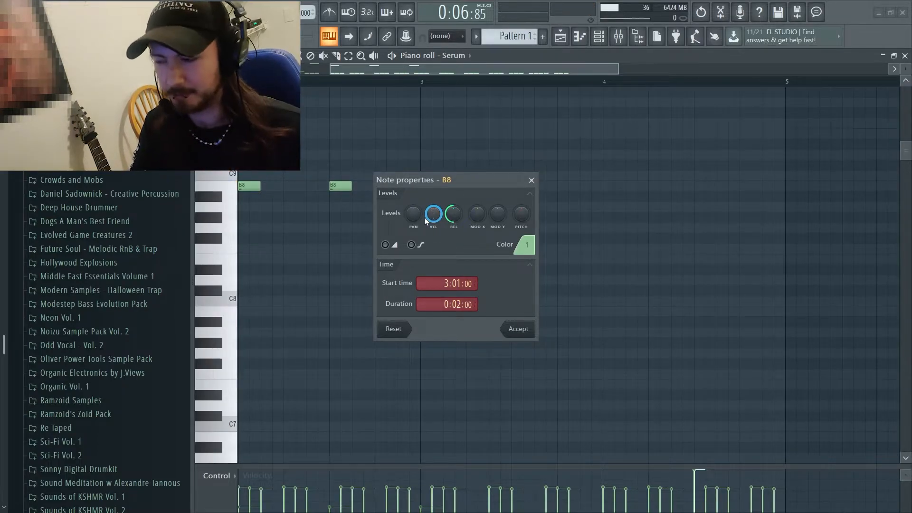
{"action": "left_click_drag", "start_coordinate": [429, 203], "coordinate": [429, 224]}
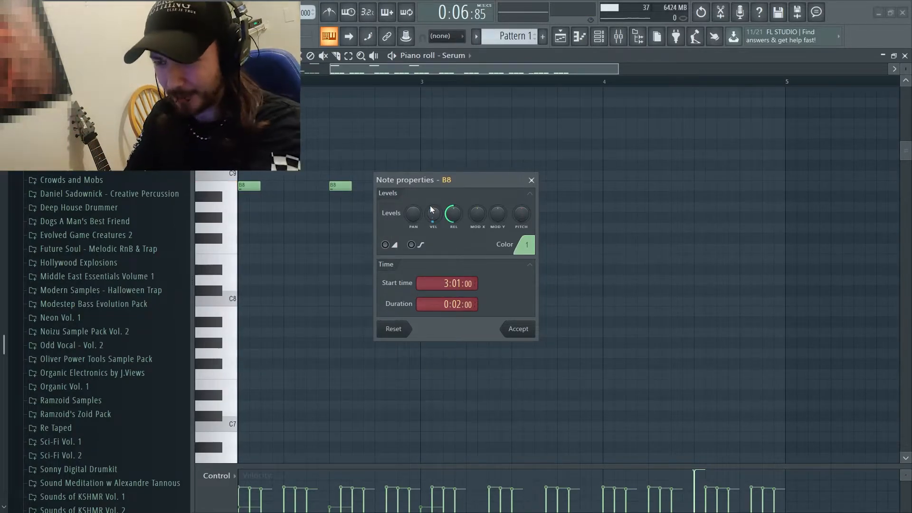
{"action": "left_click", "coordinate": [532, 180]}
Audition Pattern 1 while reviewing its C#5 note rhythm, then stop playback
{"action": "scroll", "coordinate": [526, 187], "scroll_direction": "down", "scroll_amount": 10}
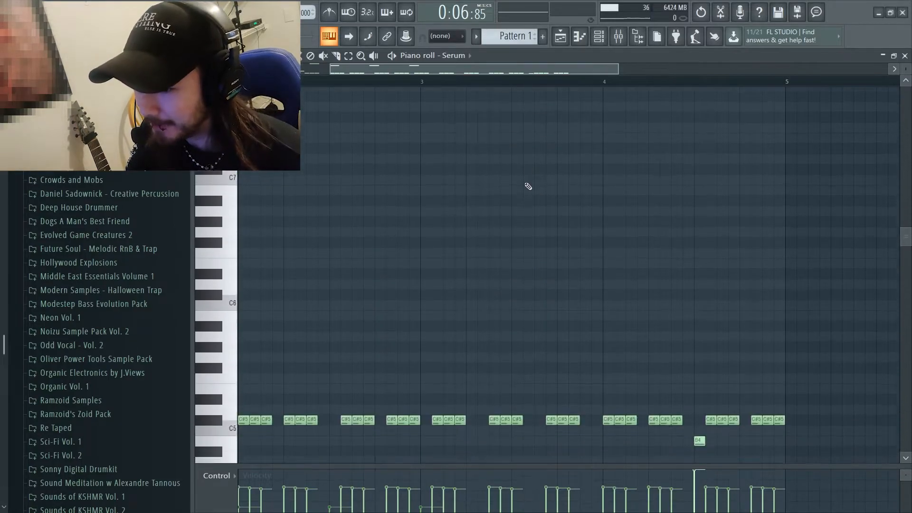
{"action": "scroll", "coordinate": [505, 350], "scroll_direction": "up", "scroll_amount": 8}
{"action": "scroll", "coordinate": [494, 358], "scroll_direction": "down", "scroll_amount": 3}
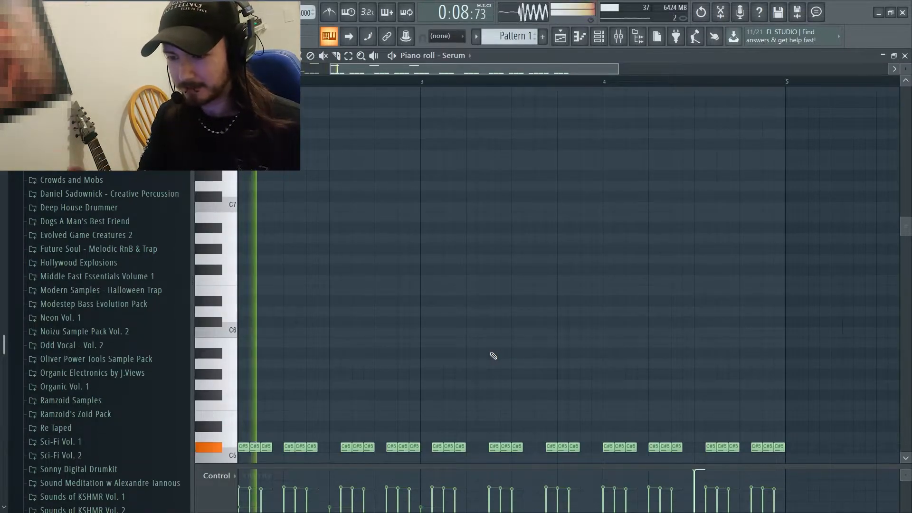
{"action": "key", "text": "space"}
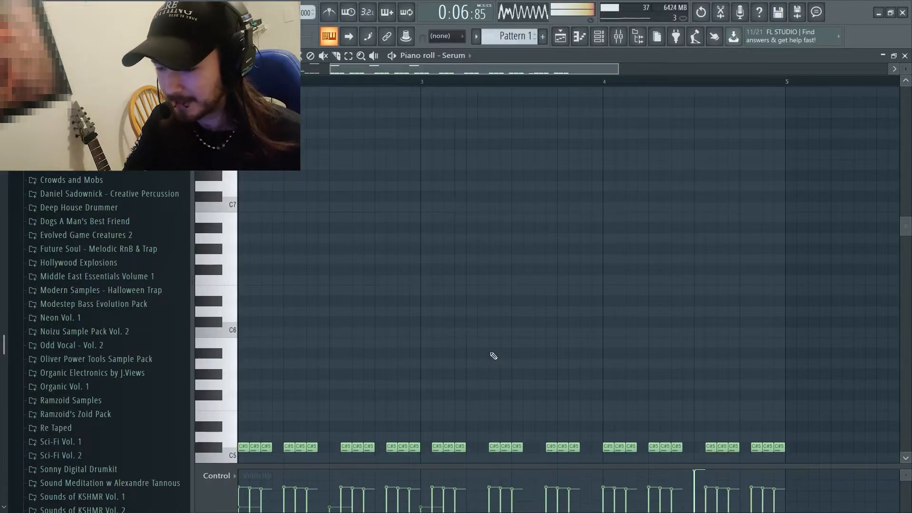
Audition the high B8 notes on their own, compare them with the C#5 notes, and close the piano roll
{"action": "scroll", "coordinate": [493, 357], "scroll_direction": "down", "scroll_amount": 10}
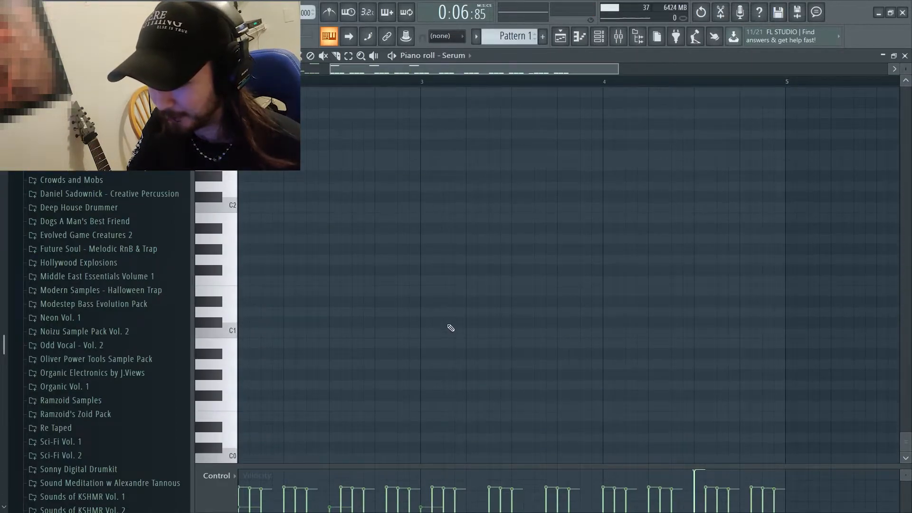
{"action": "scroll", "coordinate": [450, 328], "scroll_direction": "up", "scroll_amount": 16}
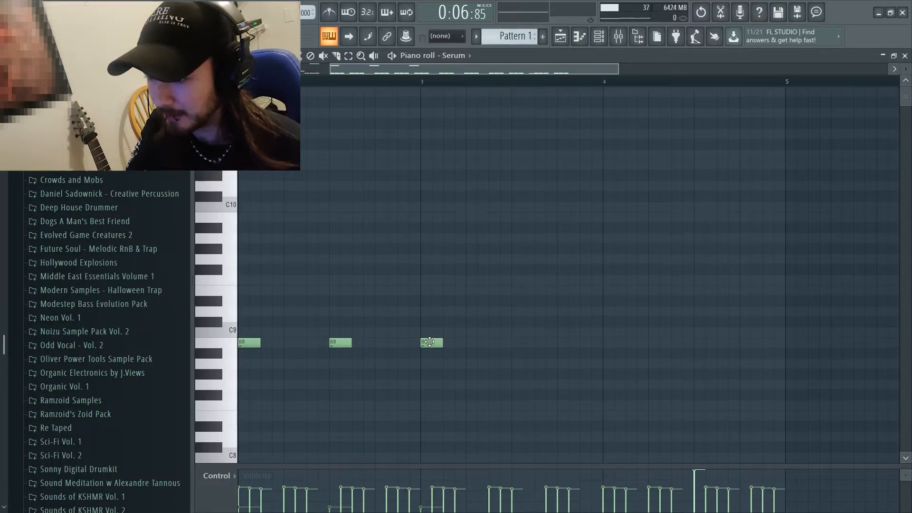
{"action": "left_click", "coordinate": [340, 344]}
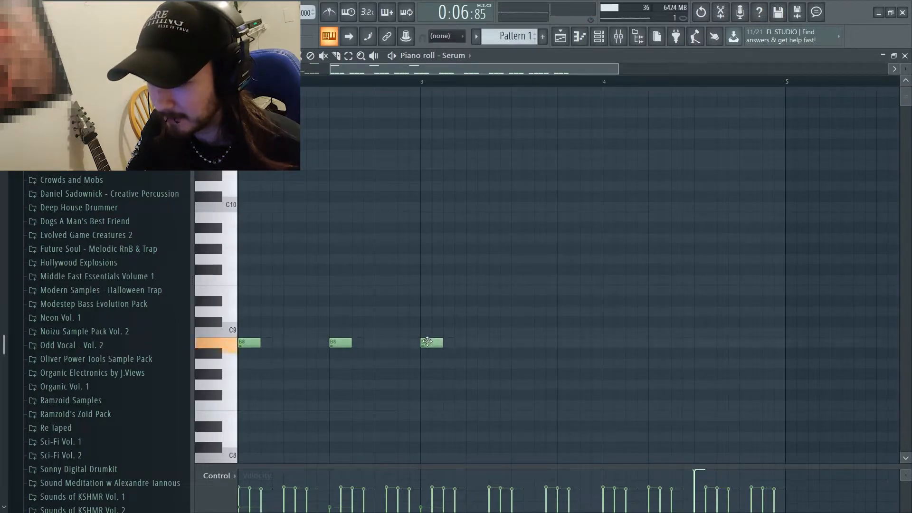
{"action": "scroll", "coordinate": [441, 251], "scroll_direction": "down", "scroll_amount": 9}
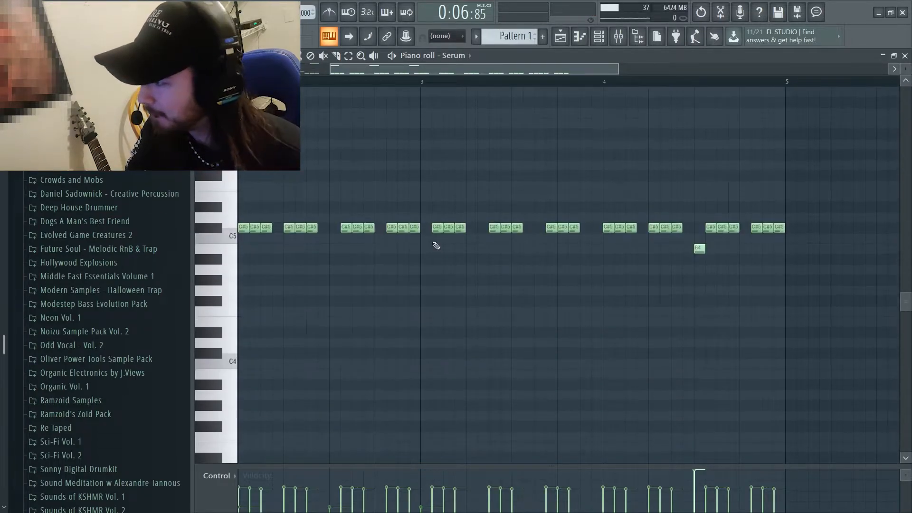
{"action": "left_click", "coordinate": [905, 56]}
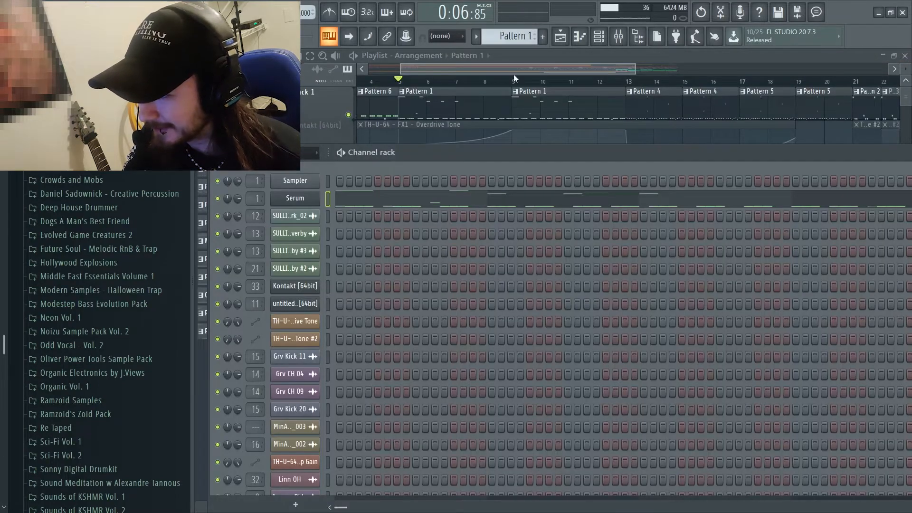
Show the playlist from bar 1 and unmute the track holding the TH-U-64 FX1 Overdrive Tone automation
{"action": "left_click", "coordinate": [529, 71]}
{"action": "scroll", "coordinate": [516, 66], "scroll_direction": "left", "scroll_amount": 3}
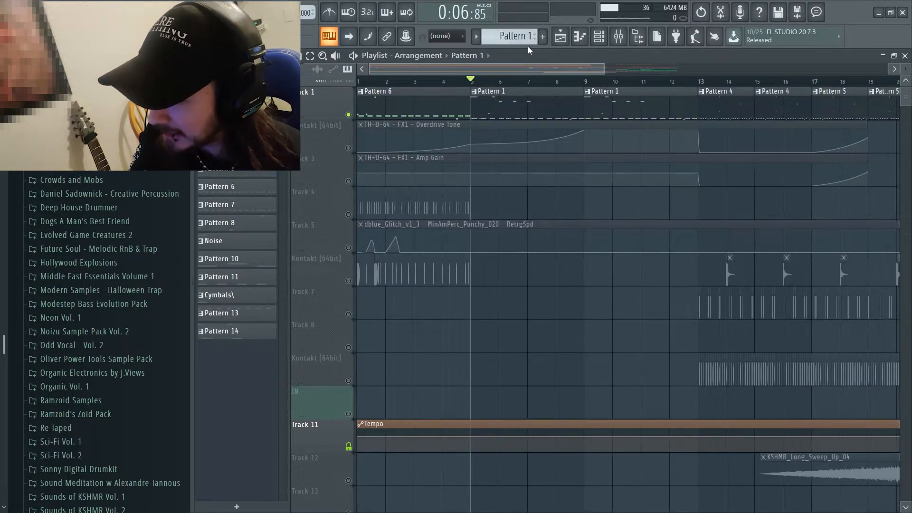
{"action": "left_click", "coordinate": [619, 36]}
{"action": "key", "text": "F9"}
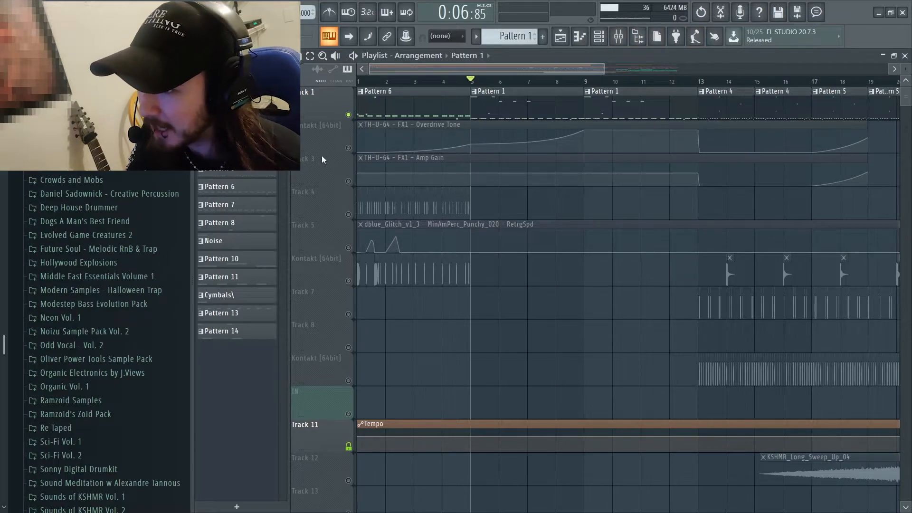
{"action": "left_click", "coordinate": [349, 148]}
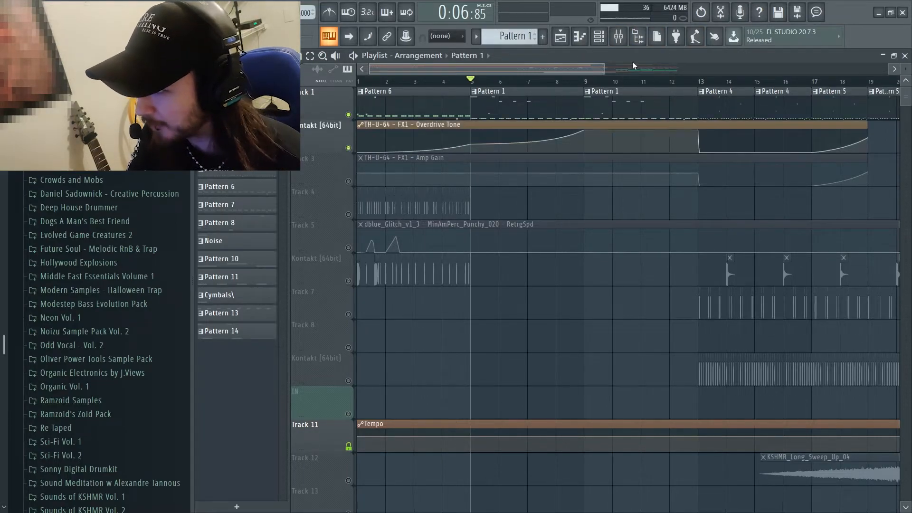
Check the Tone knob of the Taxi Drive pedal in TH-U-64 on the FX1 track, then return to the playlist
{"action": "left_click", "coordinate": [620, 45]}
{"action": "left_click", "coordinate": [333, 79]}
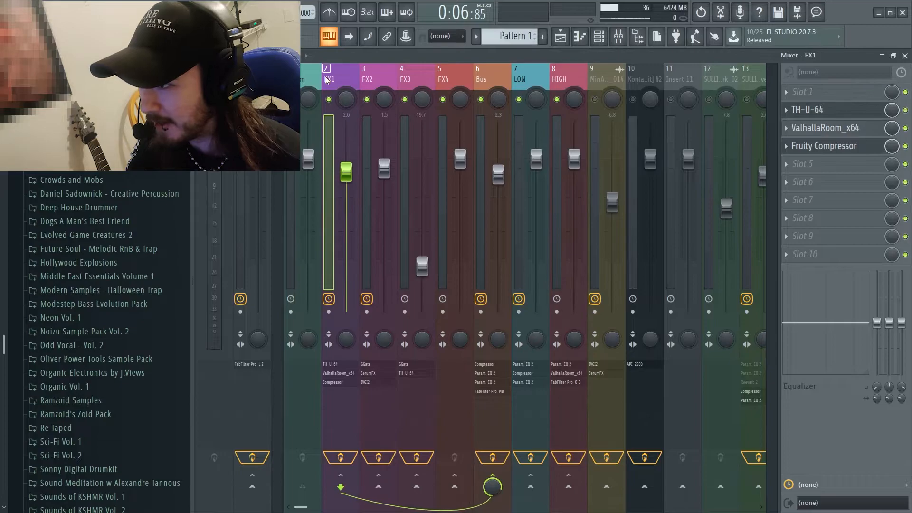
{"action": "left_click", "coordinate": [850, 110]}
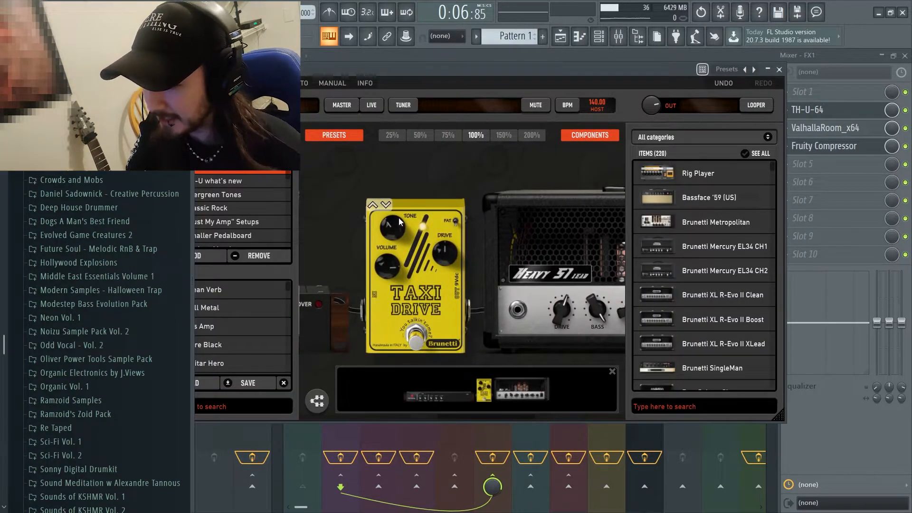
{"action": "left_click", "coordinate": [780, 69]}
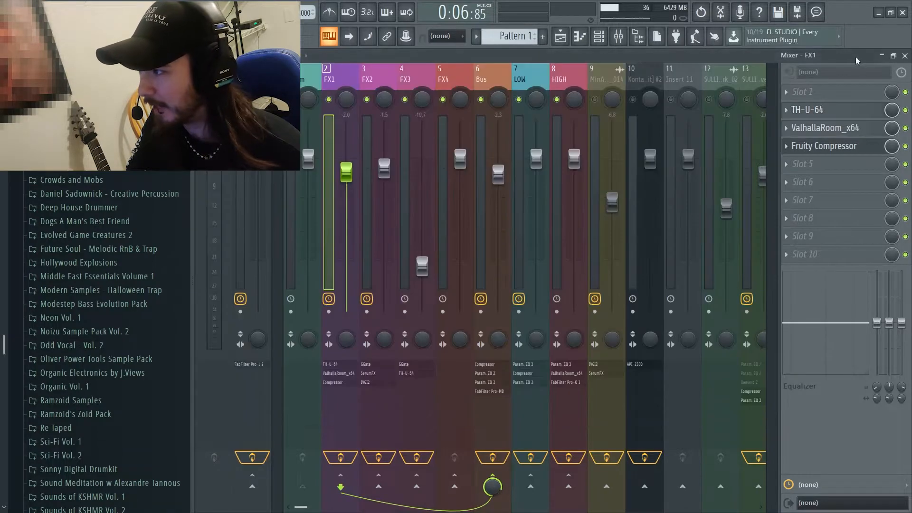
{"action": "left_click", "coordinate": [902, 56]}
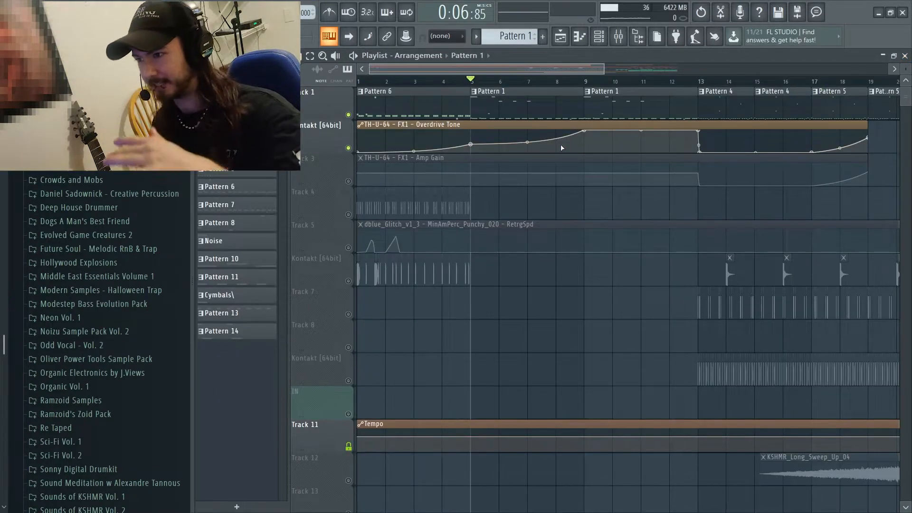
Audition the Overdrive Tone automation in the opening Pattern 6 section, from bar 5 and from bar 9, stopping playback each time
{"action": "left_click", "coordinate": [412, 82]}
{"action": "key", "text": "space"}
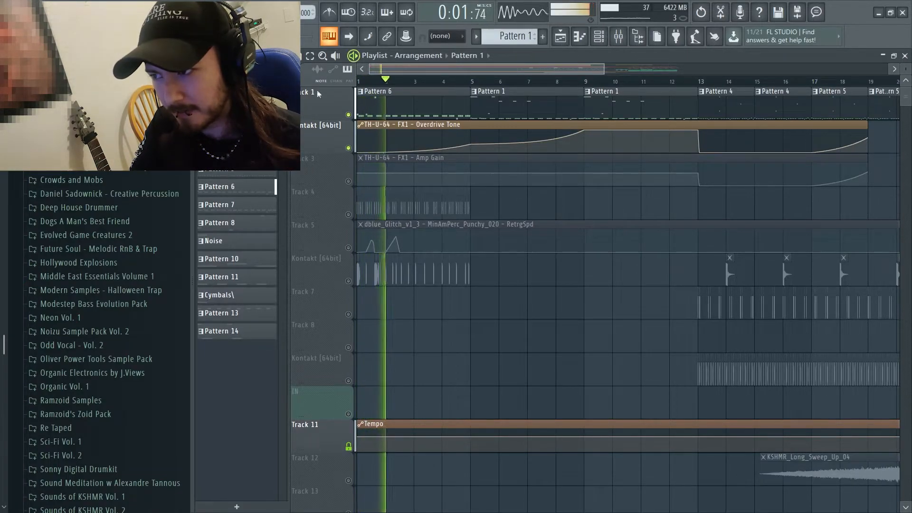
{"action": "key", "text": "space"}
{"action": "left_click", "coordinate": [472, 81]}
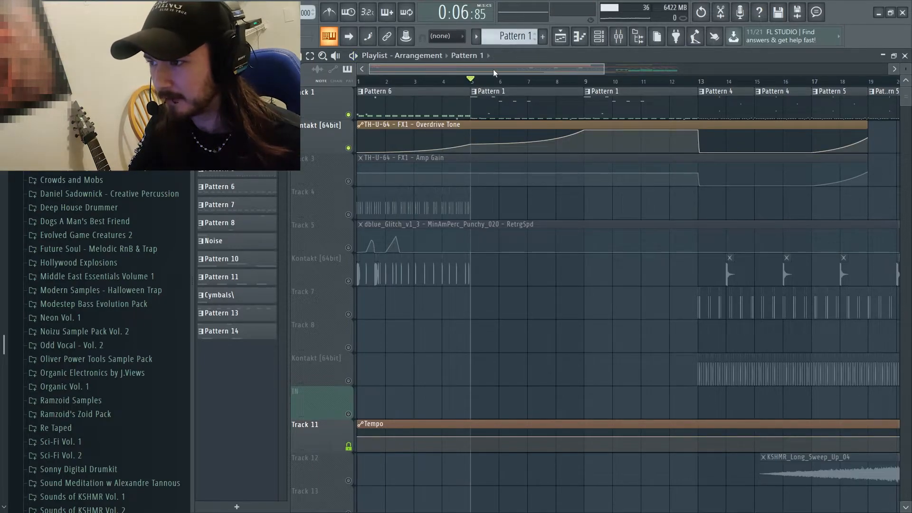
{"action": "key", "text": "space"}
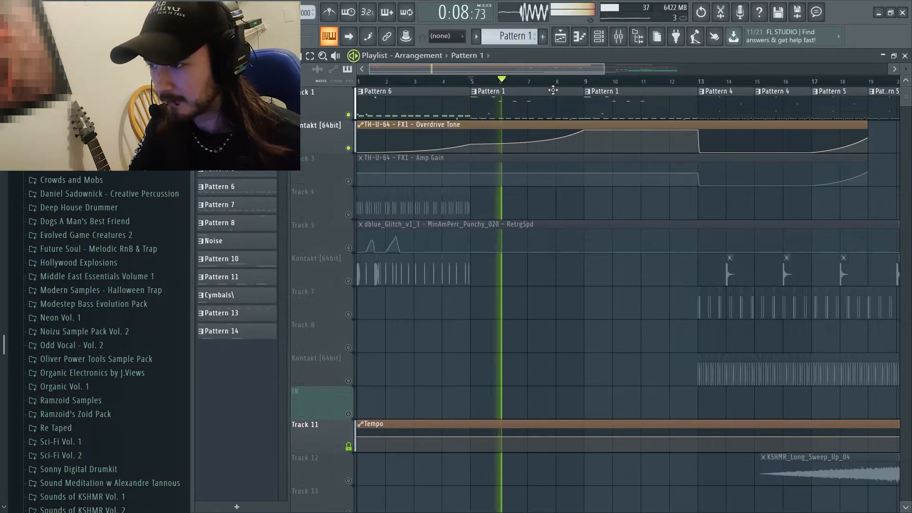
{"action": "key", "text": "space"}
{"action": "left_click", "coordinate": [584, 81]}
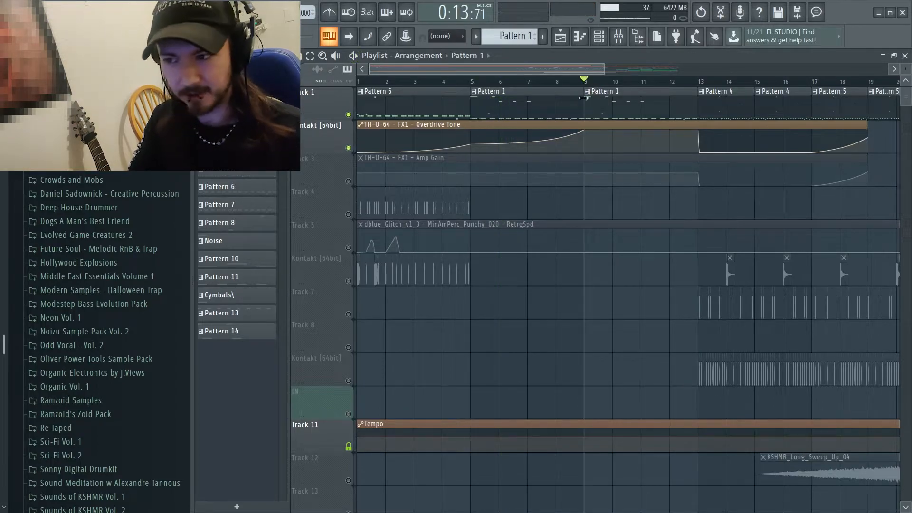
{"action": "key", "text": "space"}
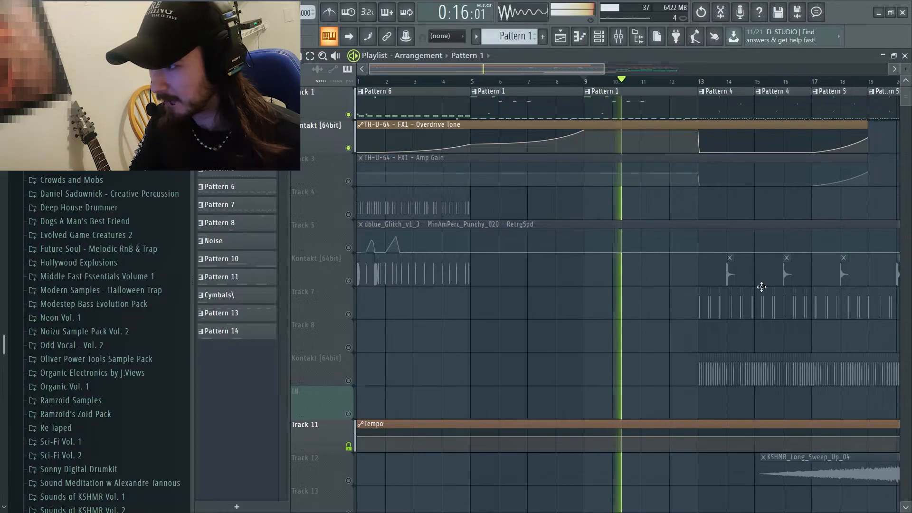
{"action": "key", "text": "space"}
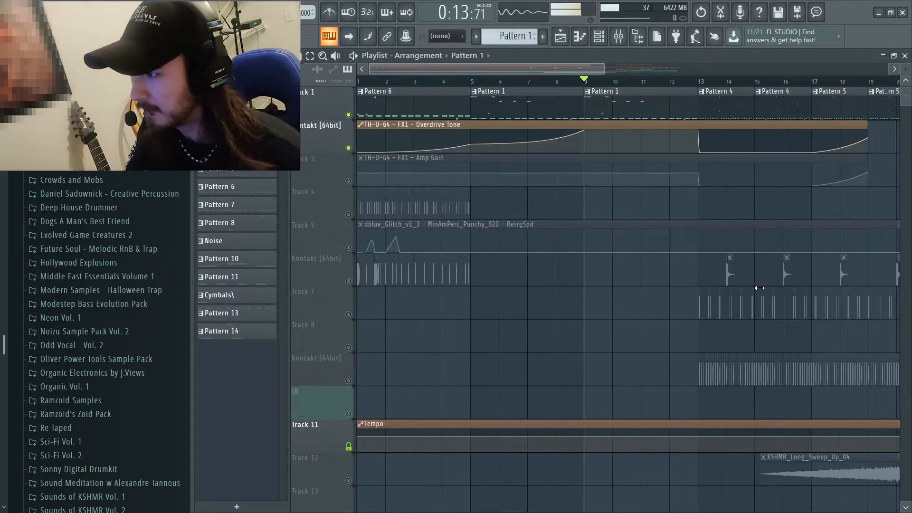
Unmute the Amp Gain automation track and audition the arrangement from bar 13 through Patterns 4 and 5 into the closing section
{"action": "left_click", "coordinate": [348, 182]}
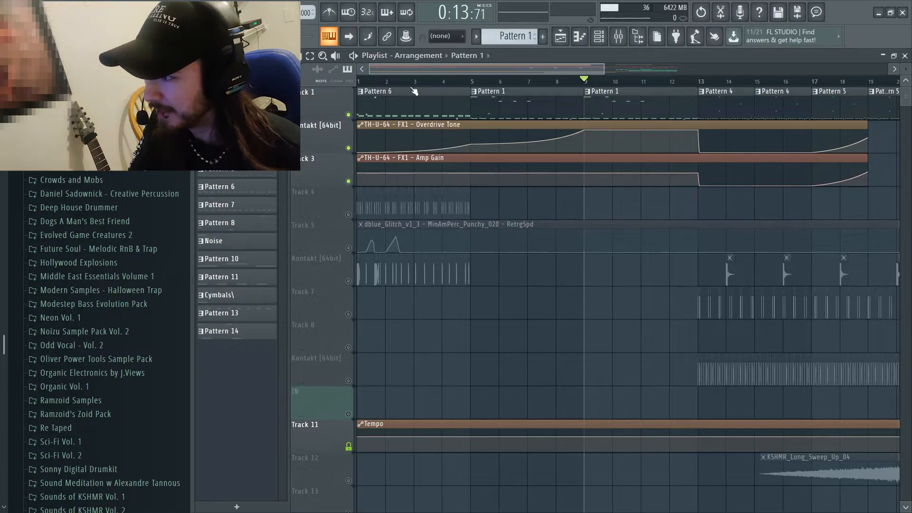
{"action": "left_click", "coordinate": [697, 82]}
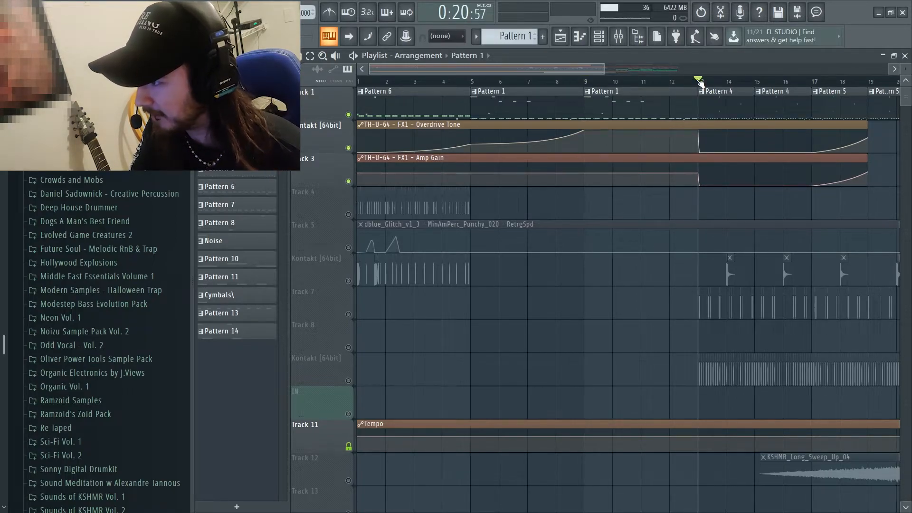
{"action": "scroll", "coordinate": [748, 173], "scroll_direction": "right", "scroll_amount": 8}
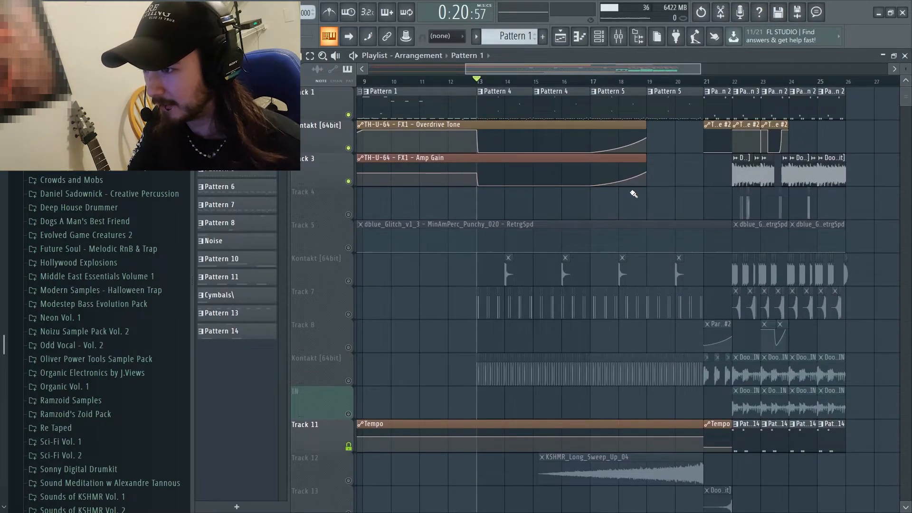
{"action": "key", "text": "space"}
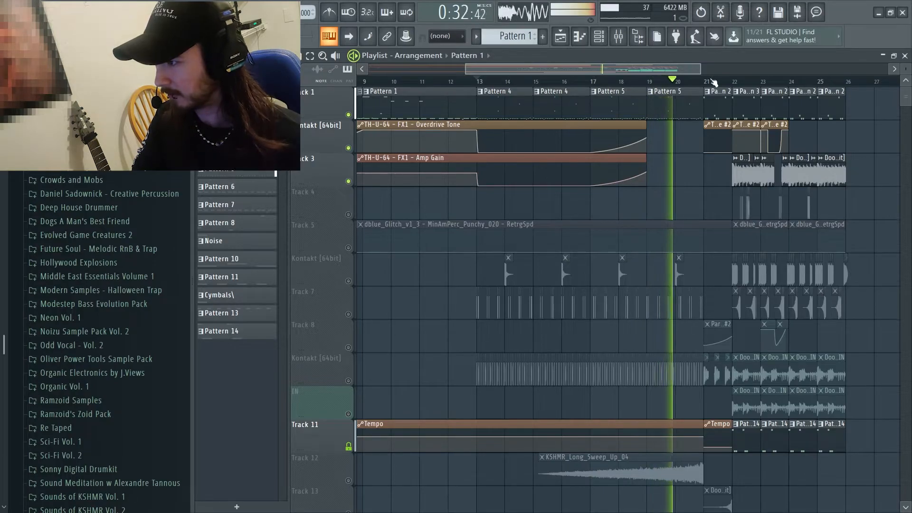
{"action": "scroll", "coordinate": [719, 361], "scroll_direction": "down", "scroll_amount": 3}
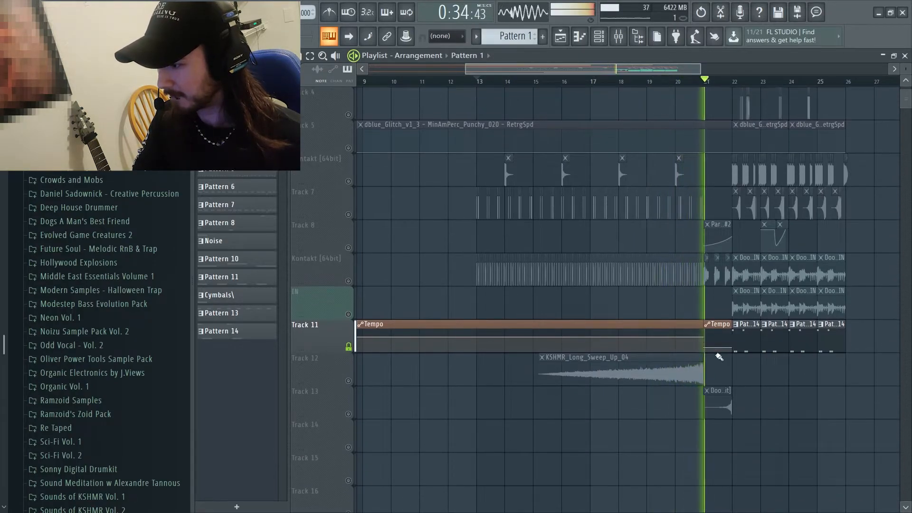
{"action": "scroll", "coordinate": [792, 414], "scroll_direction": "up", "scroll_amount": 3}
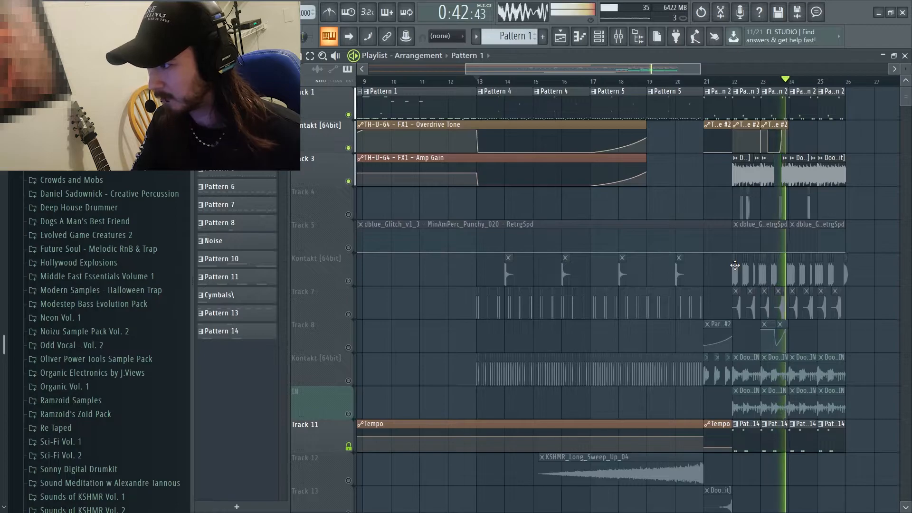
{"action": "key", "text": "space"}
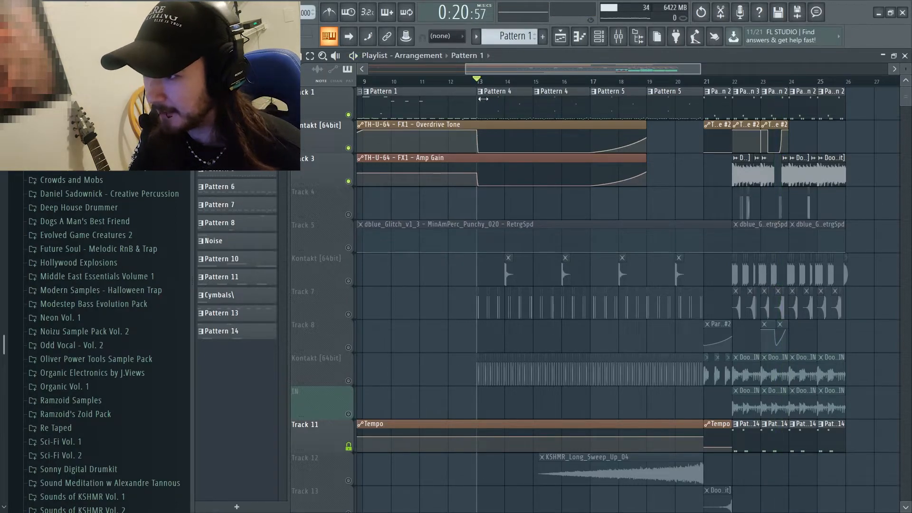
Open Pattern 4's Serum notes in the piano roll and audition the C#5, C5 and D5 rhythm
{"action": "double_click", "coordinate": [515, 101]}
{"action": "scroll", "coordinate": [370, 198], "scroll_direction": "up", "scroll_amount": 5}
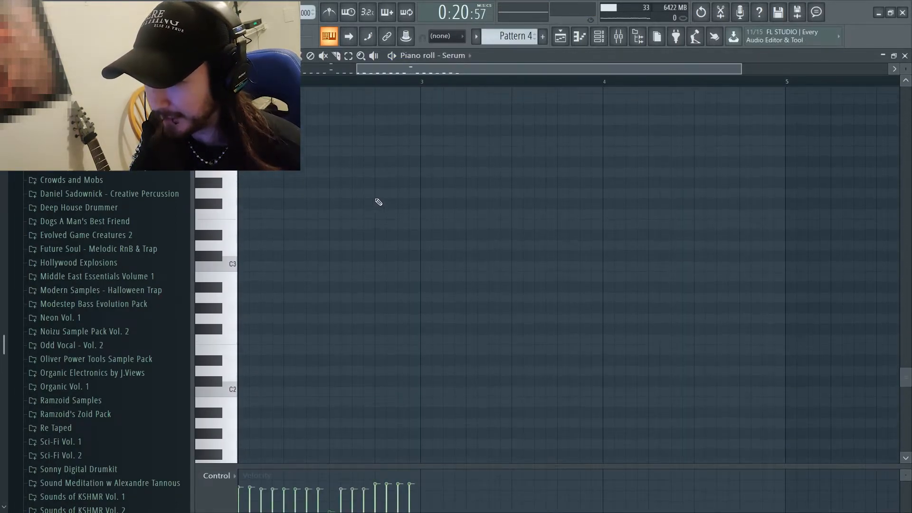
{"action": "scroll", "coordinate": [384, 227], "scroll_direction": "down", "scroll_amount": 4}
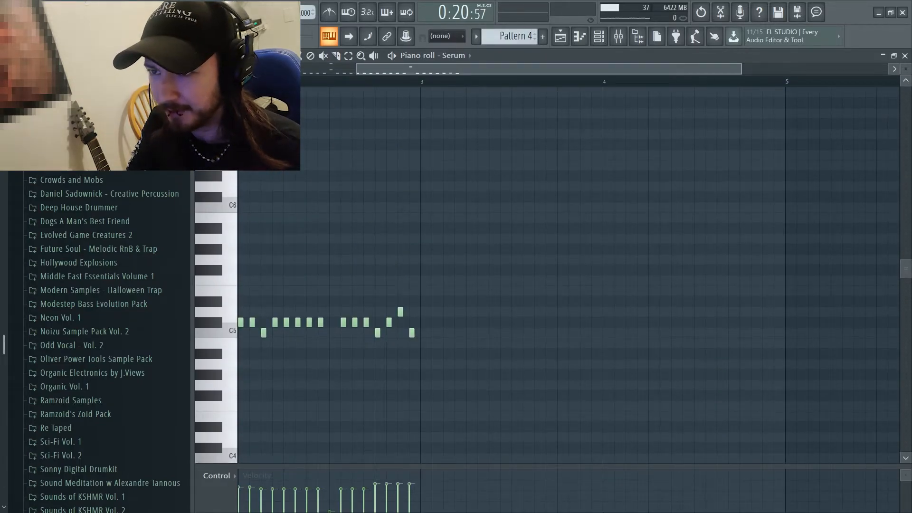
{"action": "key", "text": "space"}
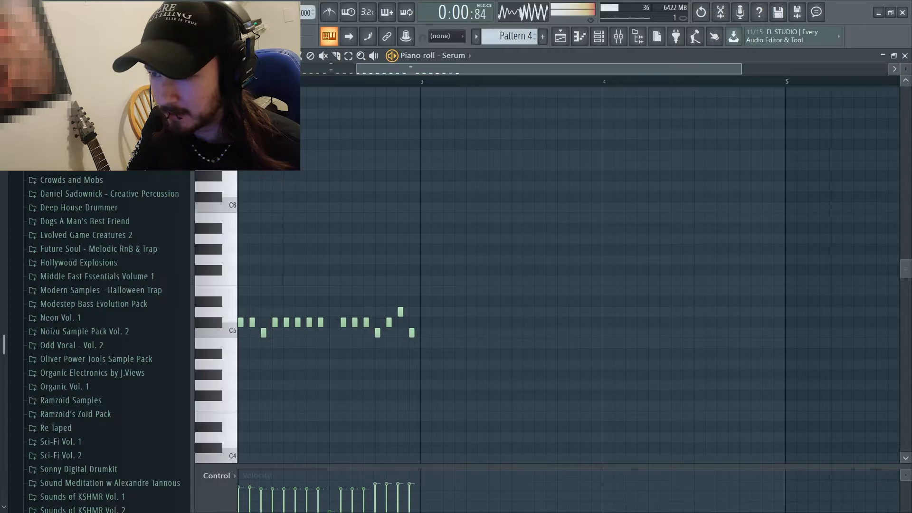
{"action": "scroll", "coordinate": [688, 175], "scroll_direction": "up", "scroll_amount": 3}
{"action": "scroll", "coordinate": [688, 176], "scroll_direction": "up", "scroll_amount": 1}
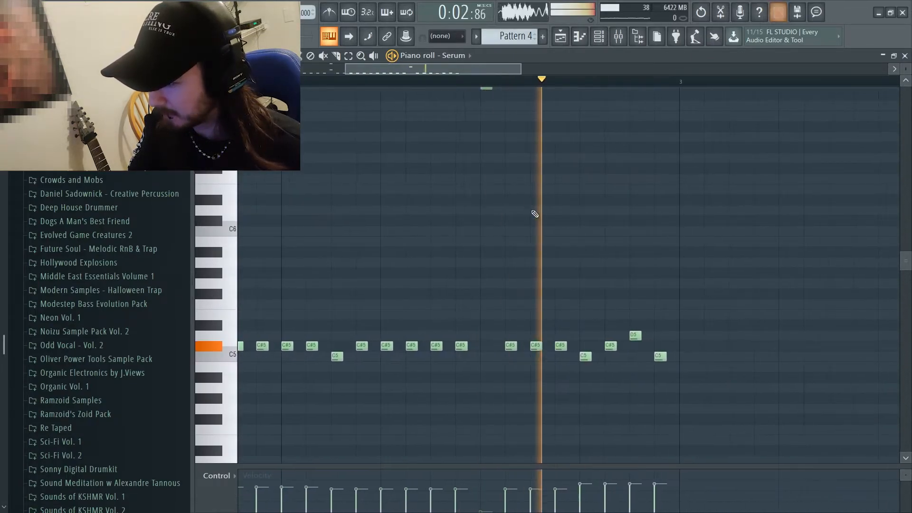
{"action": "key", "text": "space"}
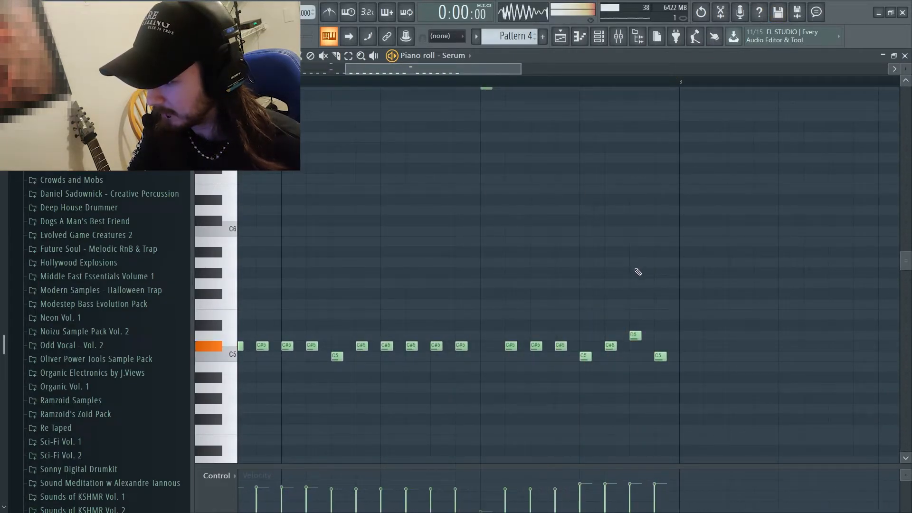
Preview the stacked D6 and D8 notes before bar 2, play Pattern 4 to hear them in context, and stop playback
{"action": "scroll", "coordinate": [274, 198], "scroll_direction": "up", "scroll_amount": 2}
{"action": "scroll", "coordinate": [464, 255], "scroll_direction": "down", "scroll_amount": 3}
{"action": "scroll", "coordinate": [408, 349], "scroll_direction": "up", "scroll_amount": 3}
{"action": "scroll", "coordinate": [428, 309], "scroll_direction": "up", "scroll_amount": 6}
{"action": "scroll", "coordinate": [428, 310], "scroll_direction": "down", "scroll_amount": 7}
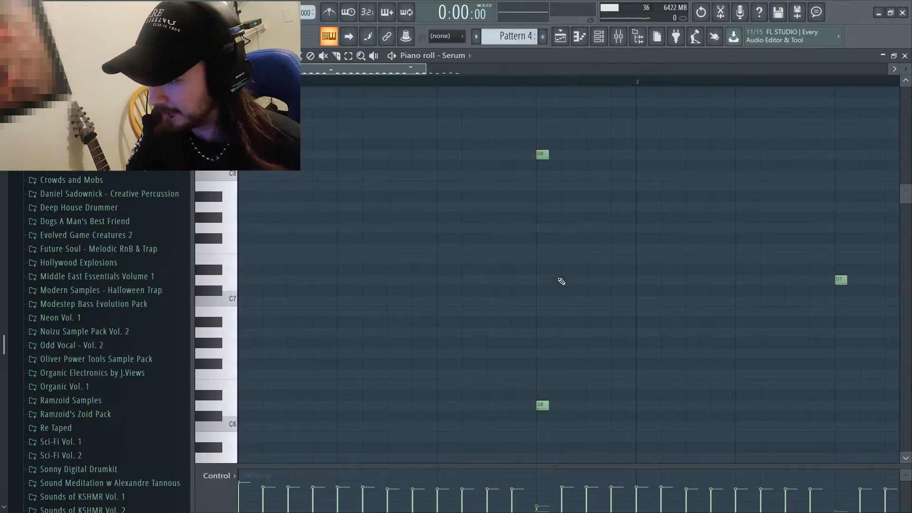
{"action": "left_click", "coordinate": [543, 406]}
{"action": "left_click", "coordinate": [537, 151]}
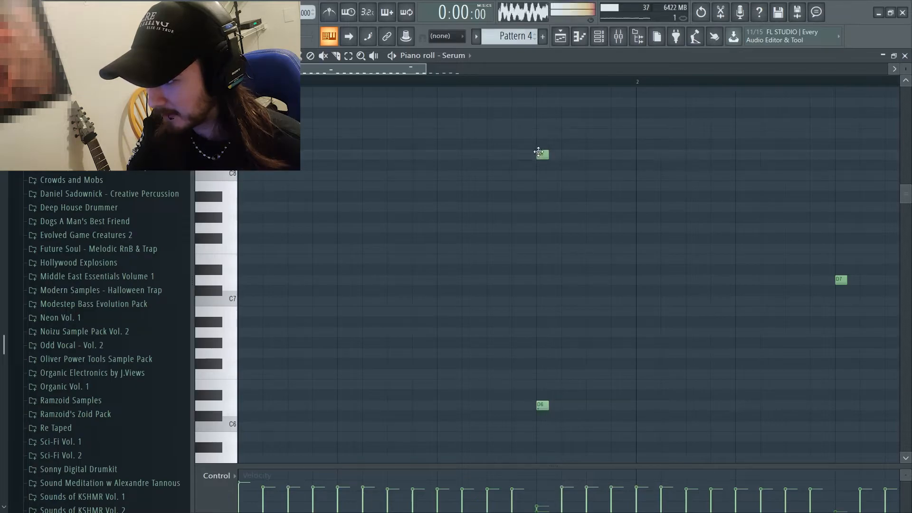
{"action": "key", "text": "space"}
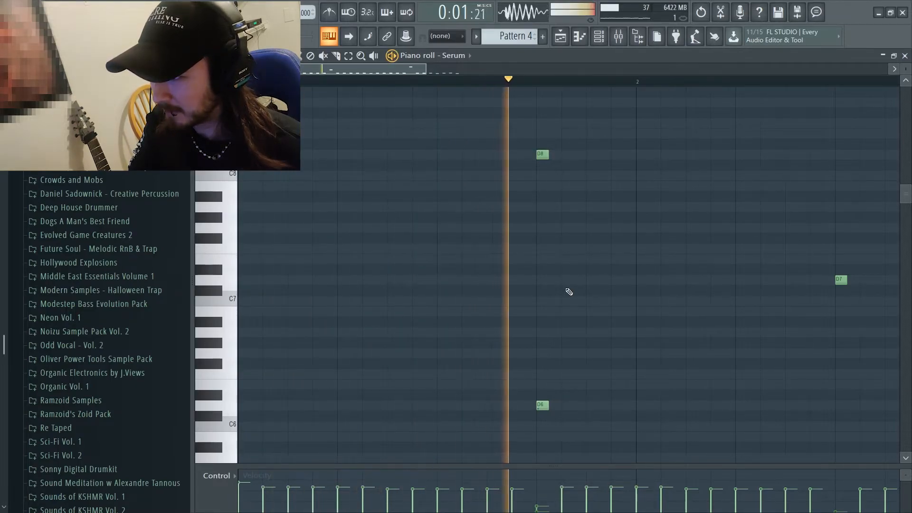
{"action": "key", "text": "space"}
Check the note properties of the high D7 note in bar 2, then close them
{"action": "scroll", "coordinate": [569, 291], "scroll_direction": "down", "scroll_amount": 5}
{"action": "scroll", "coordinate": [649, 281], "scroll_direction": "up", "scroll_amount": 1}
{"action": "scroll", "coordinate": [648, 281], "scroll_direction": "right", "scroll_amount": 4}
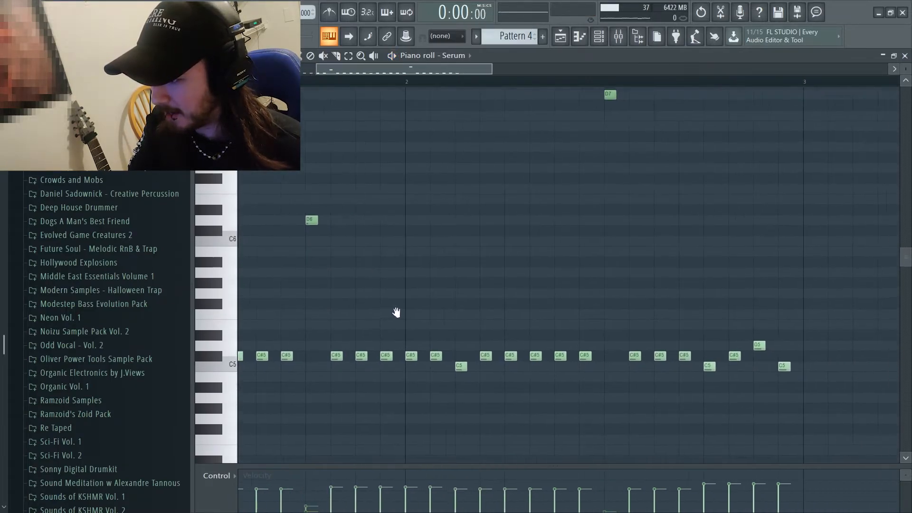
{"action": "double_click", "coordinate": [515, 126]}
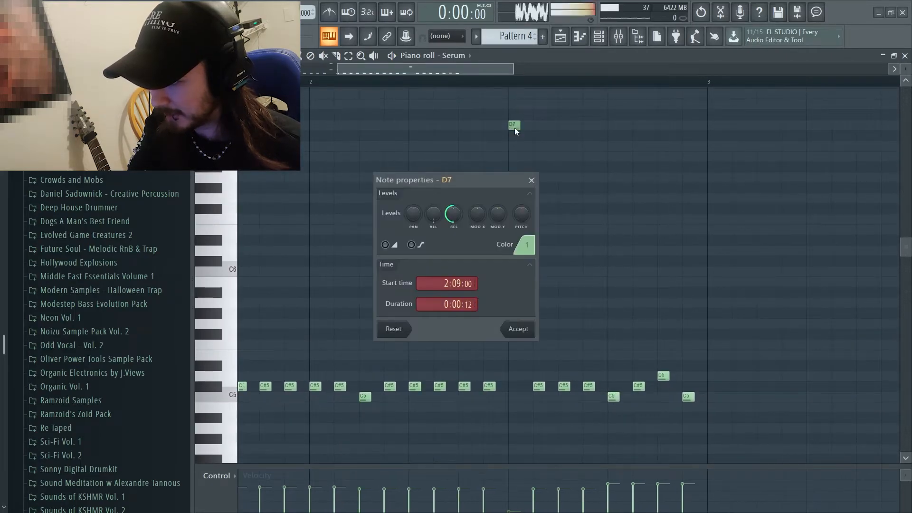
{"action": "left_click", "coordinate": [519, 338]}
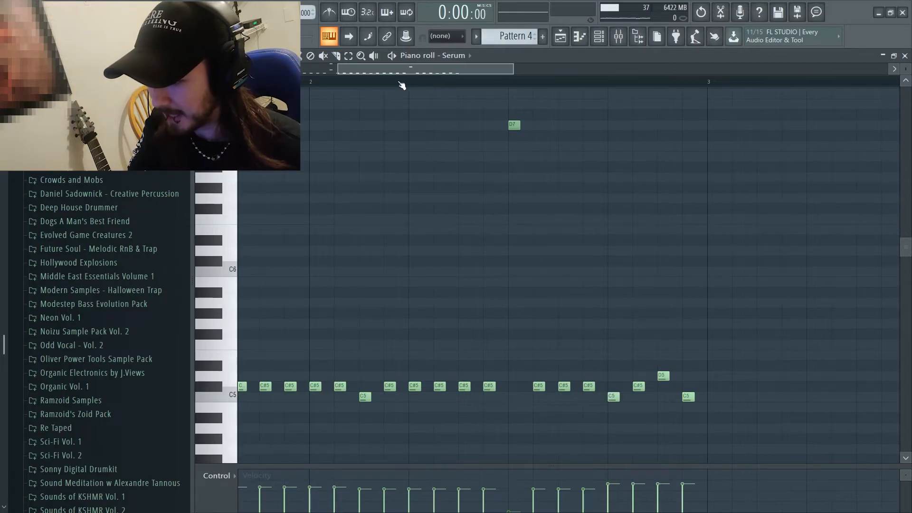
Audition Pattern 4's high D accents against the low C#5 rhythm once more, then close the piano roll
{"action": "scroll", "coordinate": [601, 321], "scroll_direction": "up", "scroll_amount": 7}
{"action": "scroll", "coordinate": [602, 321], "scroll_direction": "down", "scroll_amount": 8}
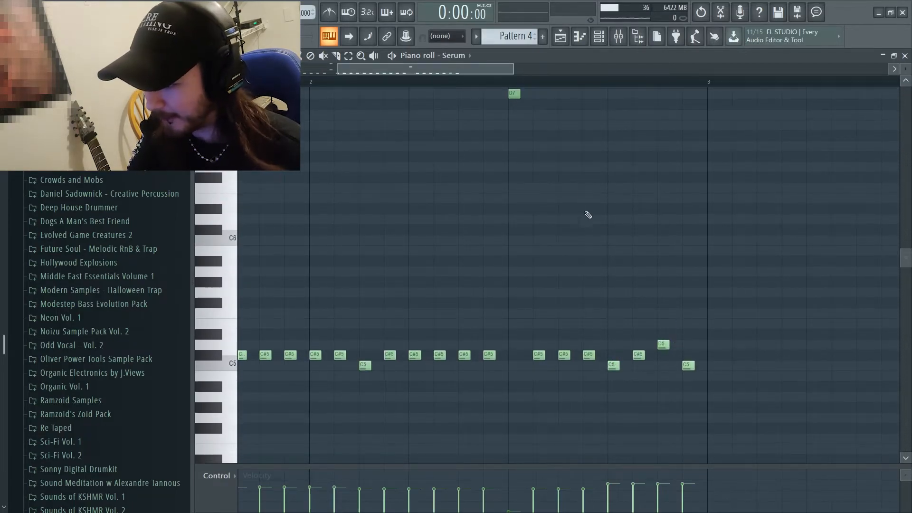
{"action": "key", "text": "space"}
{"action": "scroll", "coordinate": [479, 102], "scroll_direction": "down", "scroll_amount": 3, "text": "ctrl"}
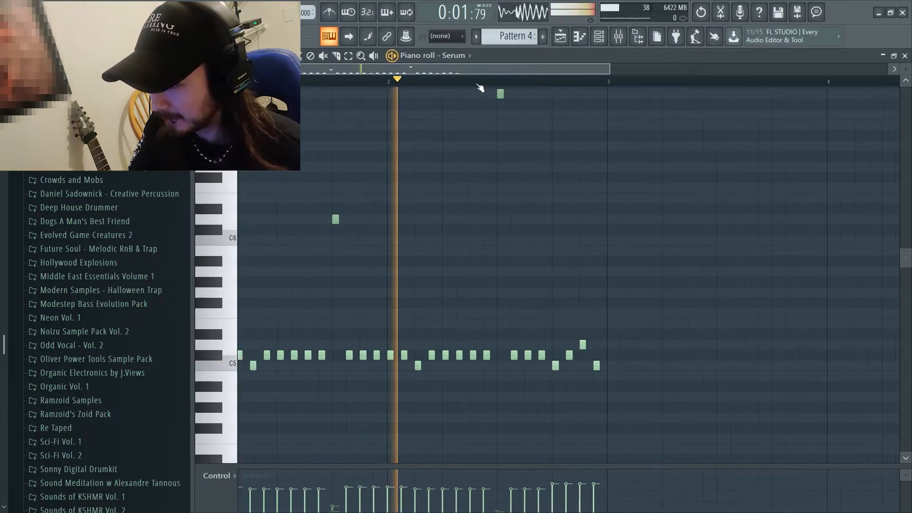
{"action": "key", "text": "space"}
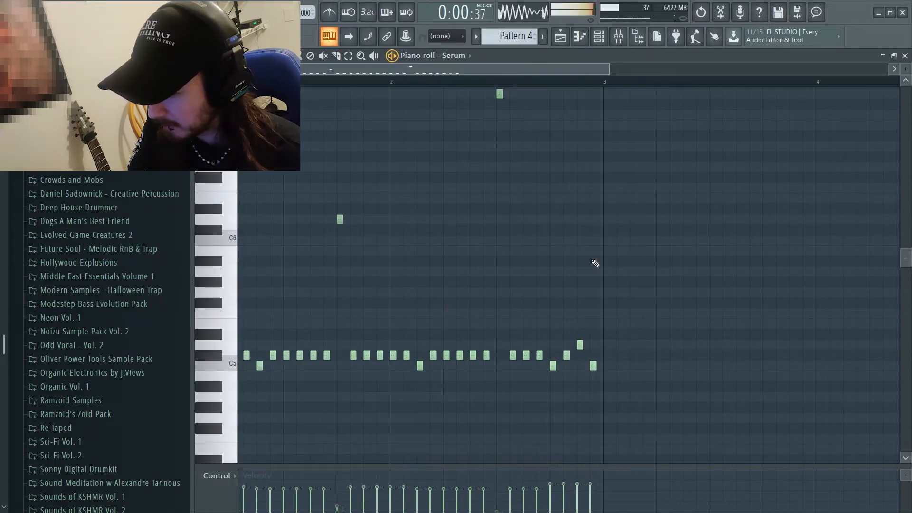
{"action": "left_click", "coordinate": [905, 55]}
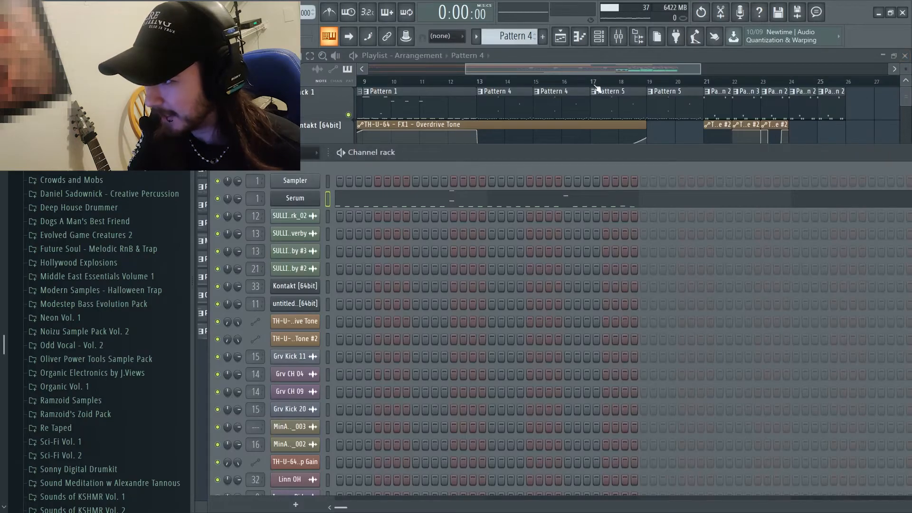
Examine the playlist from the Pattern 4 section at bar 13 through the Doom clips in bars 22 to 25
{"action": "left_click_drag", "start_coordinate": [604, 69], "coordinate": [574, 71]}
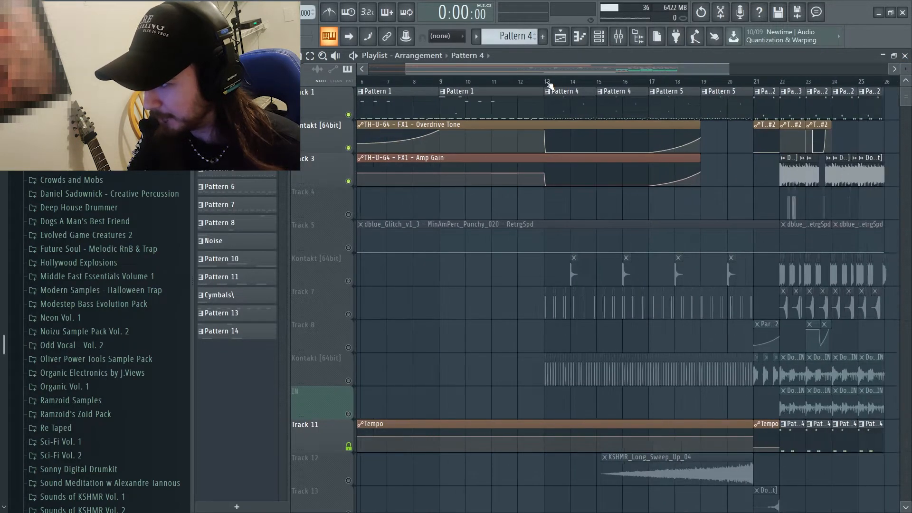
{"action": "scroll", "coordinate": [744, 318], "scroll_direction": "down", "scroll_amount": 2}
{"action": "scroll", "coordinate": [743, 318], "scroll_direction": "up", "scroll_amount": 5}
{"action": "scroll", "coordinate": [744, 319], "scroll_direction": "down", "scroll_amount": 1}
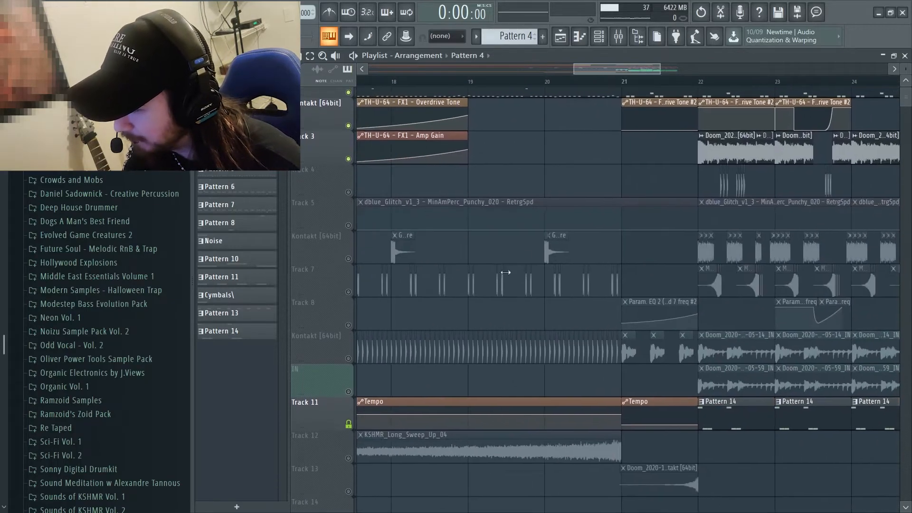
{"action": "scroll", "coordinate": [570, 190], "scroll_direction": "down", "scroll_amount": 3}
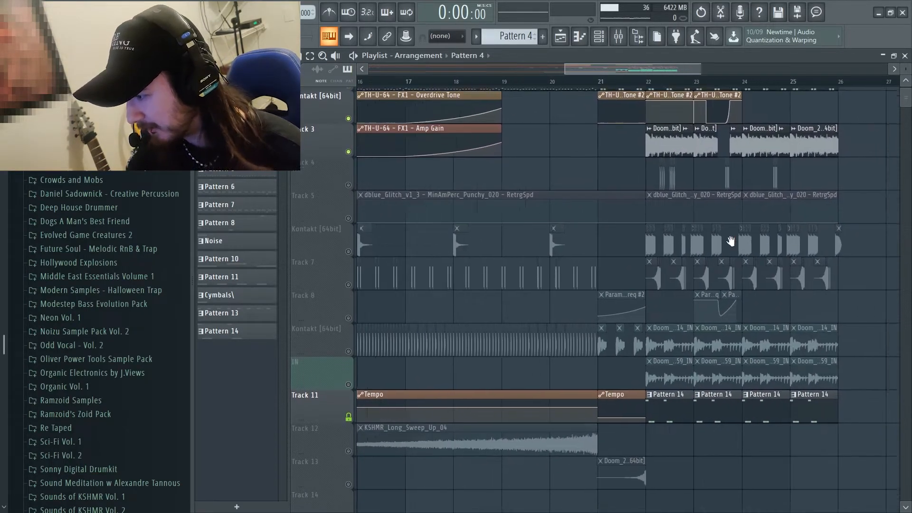
{"action": "scroll", "coordinate": [549, 265], "scroll_direction": "down", "scroll_amount": 1}
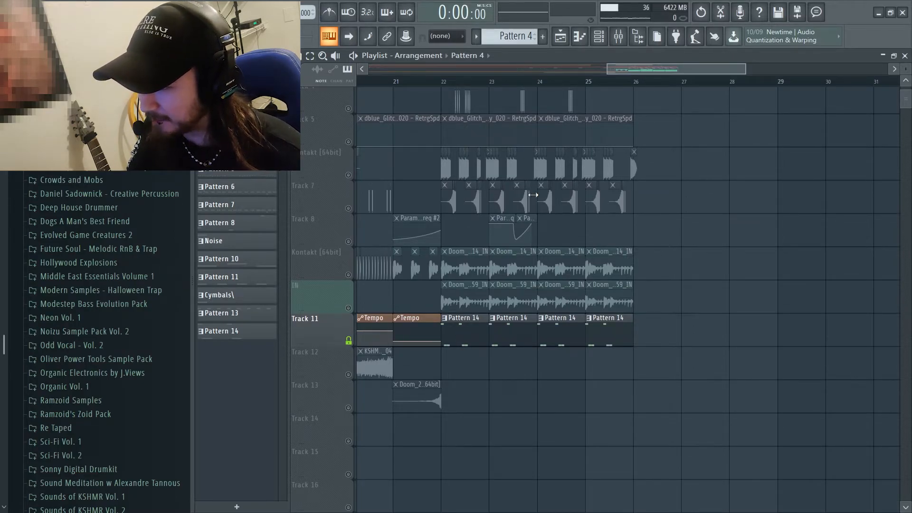
Mute Track 3, unmute the Kontakt and IN tracks holding the Doom _IN clips, and audition them from bar 22
{"action": "scroll", "coordinate": [490, 280], "scroll_direction": "up", "scroll_amount": 3}
{"action": "scroll", "coordinate": [489, 279], "scroll_direction": "down", "scroll_amount": 6}
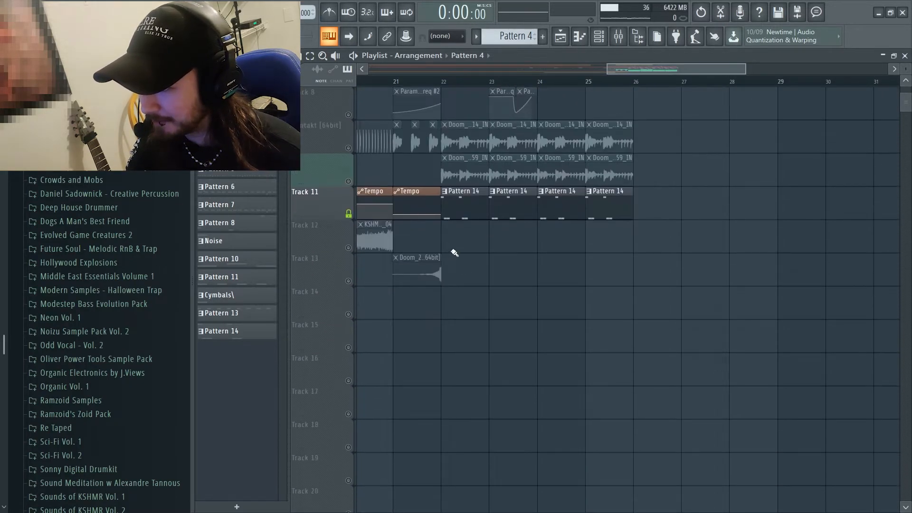
{"action": "scroll", "coordinate": [451, 257], "scroll_direction": "up", "scroll_amount": 5}
{"action": "left_click_drag", "start_coordinate": [340, 317], "coordinate": [354, 350]}
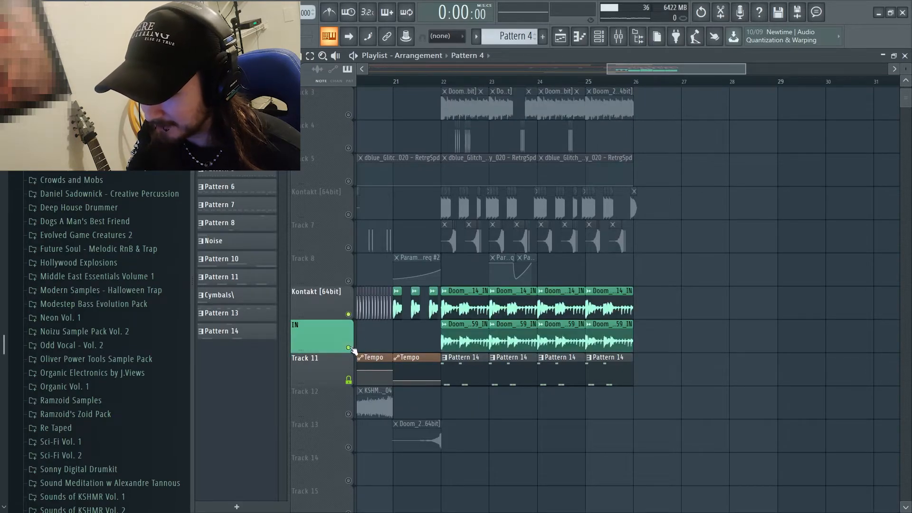
{"action": "left_click", "coordinate": [349, 380]}
{"action": "left_click", "coordinate": [441, 81]}
{"action": "key", "text": "space"}
{"action": "key", "text": "space"}
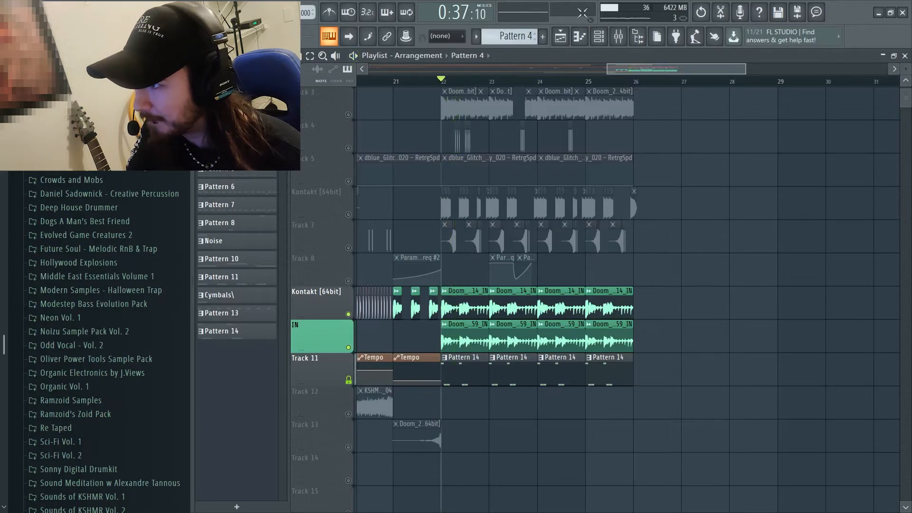
Check the mixer, then audition the isolated Doom _IN clips with Pattern 14 from bar 22 in the playlist
{"action": "key", "text": "F9"}
{"action": "key", "text": "space"}
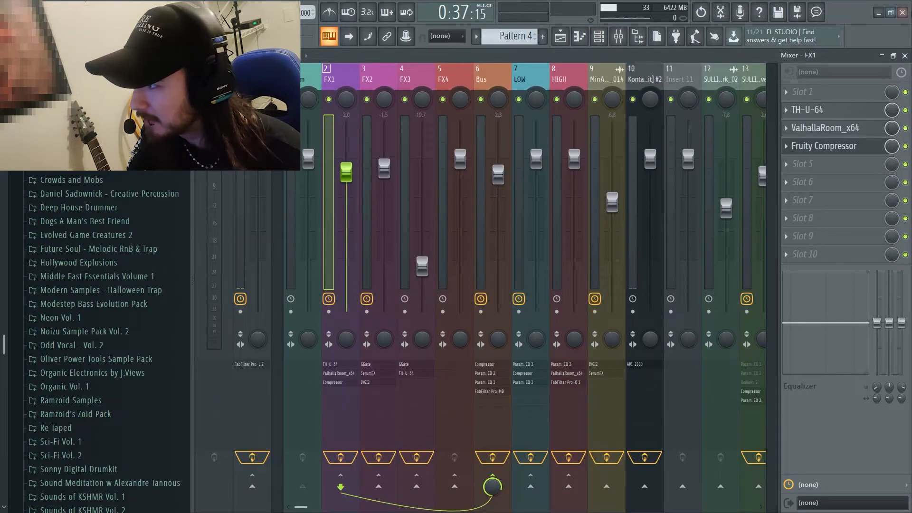
{"action": "key", "text": "F9"}
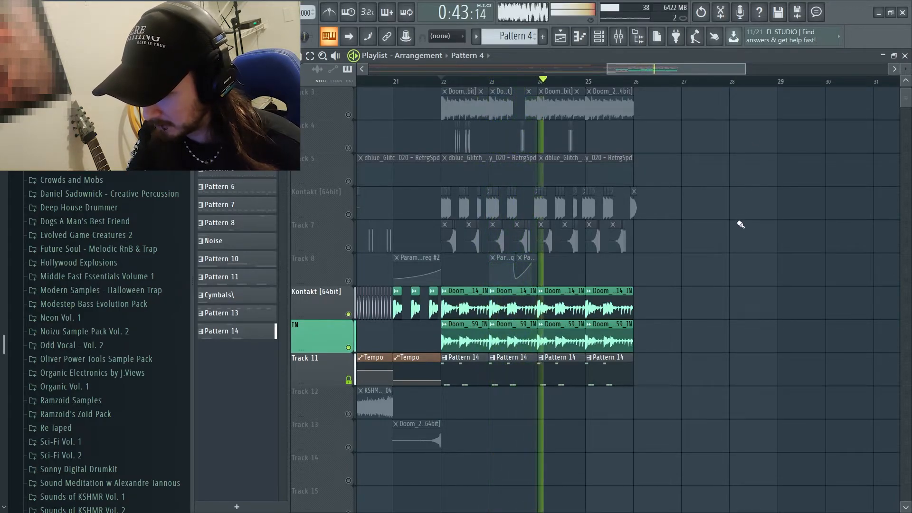
{"action": "key", "text": "space"}
Unmute all the playlist tracks, audition the full closing section from bar 22, and show the whole arrangement
{"action": "scroll", "coordinate": [694, 256], "scroll_direction": "up", "scroll_amount": 2}
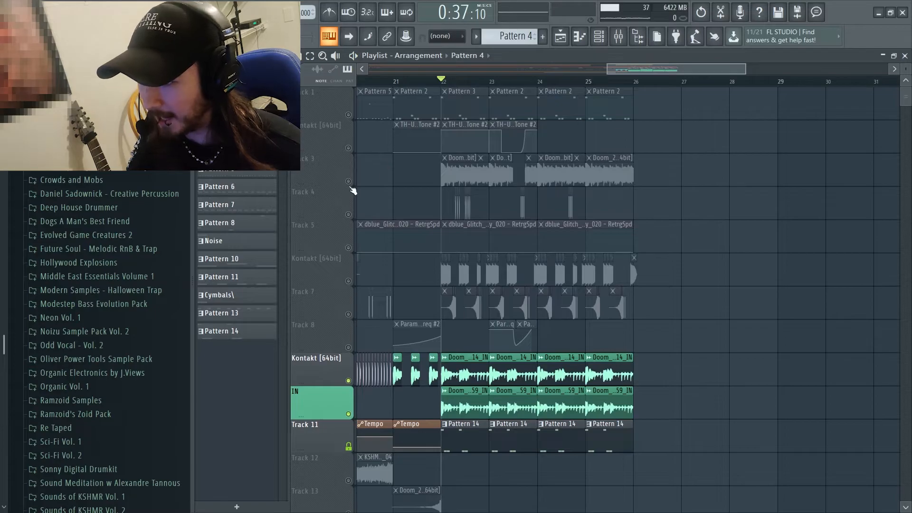
{"action": "right_click", "coordinate": [349, 380]}
{"action": "key", "text": "space"}
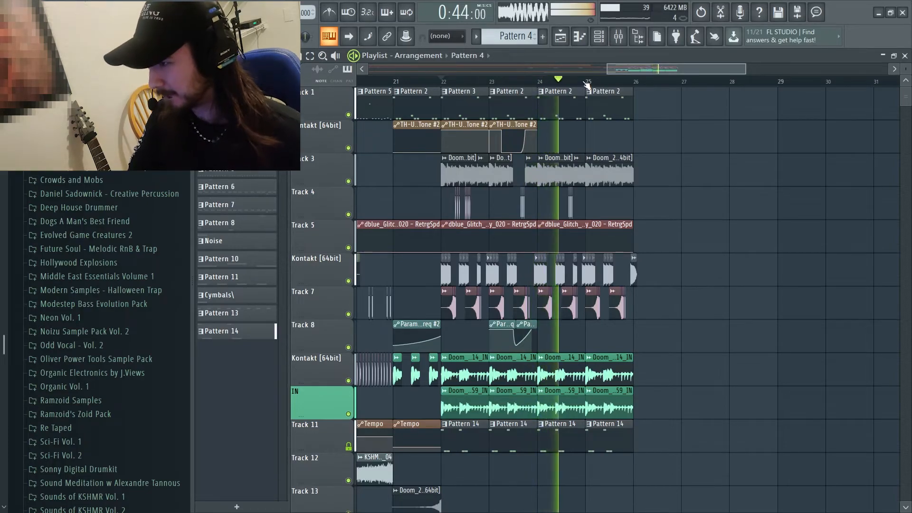
{"action": "key", "text": "space"}
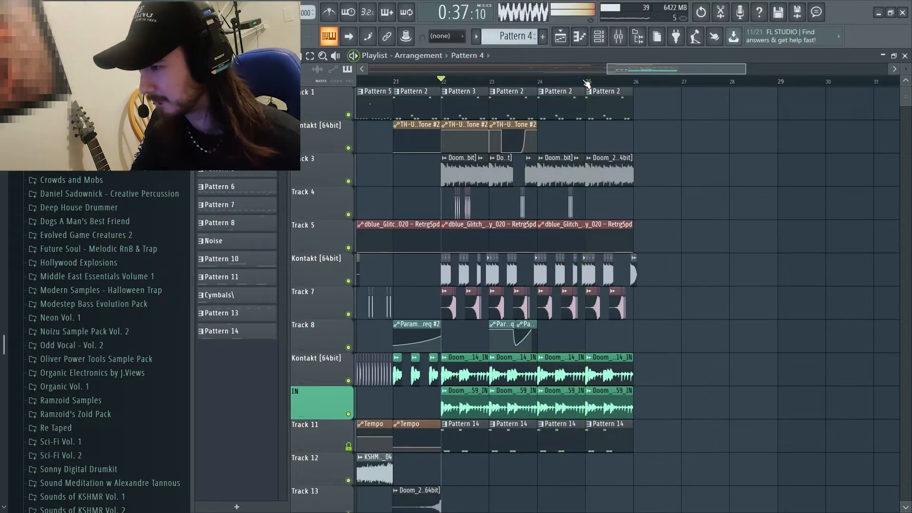
{"action": "scroll", "coordinate": [587, 83], "scroll_direction": "down", "scroll_amount": 5}
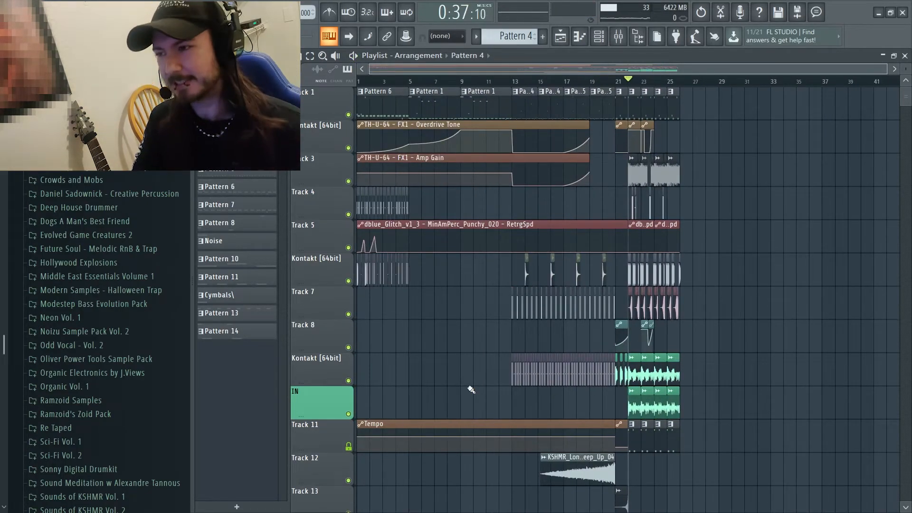